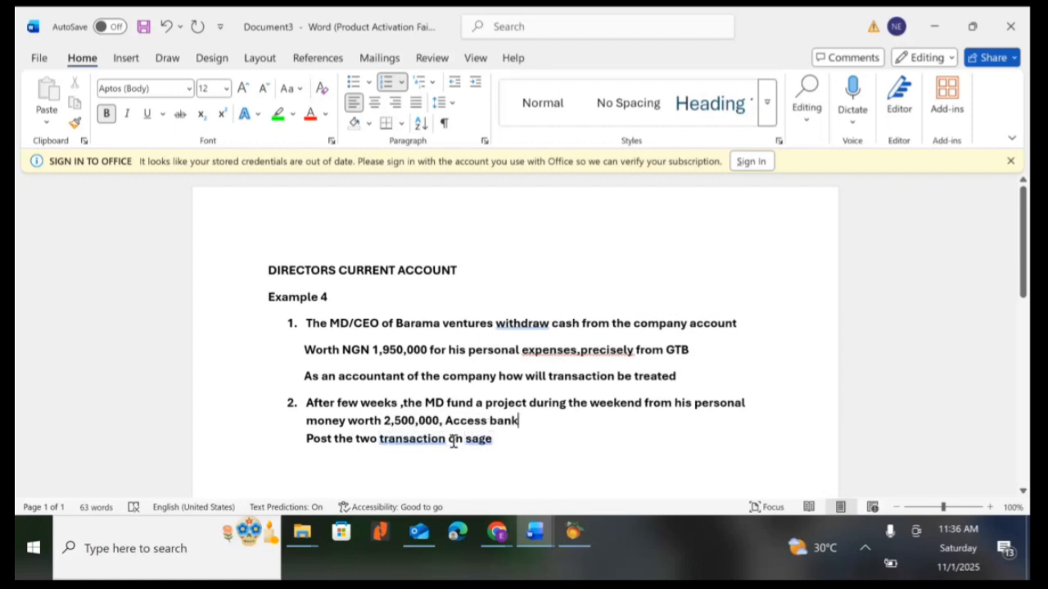
- Read the first transaction in the Word document and open a new general journal entry in Peachtree Accounting
mouse_move(576, 536)
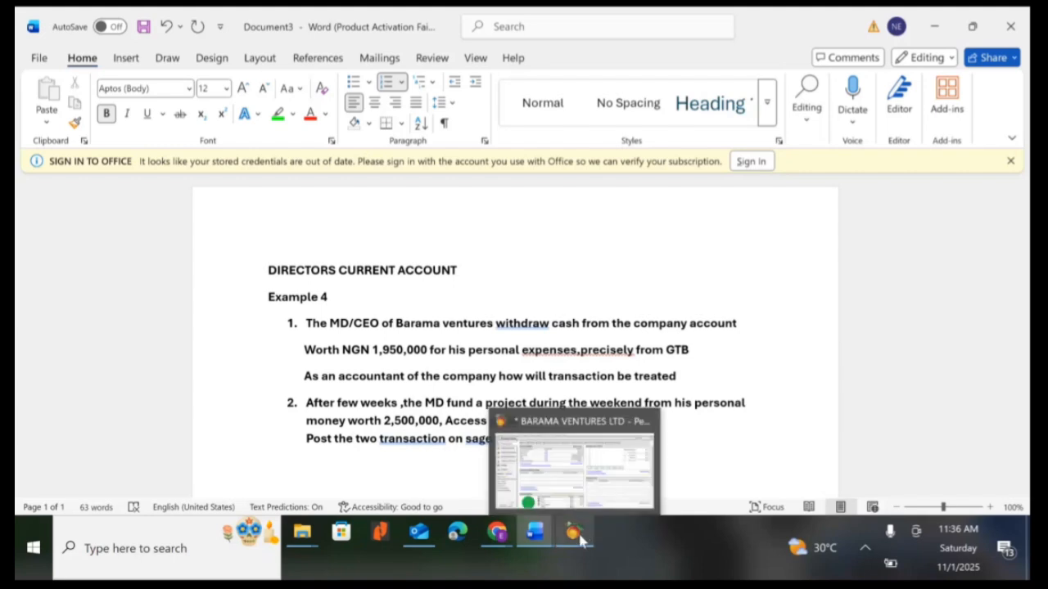
click(556, 438)
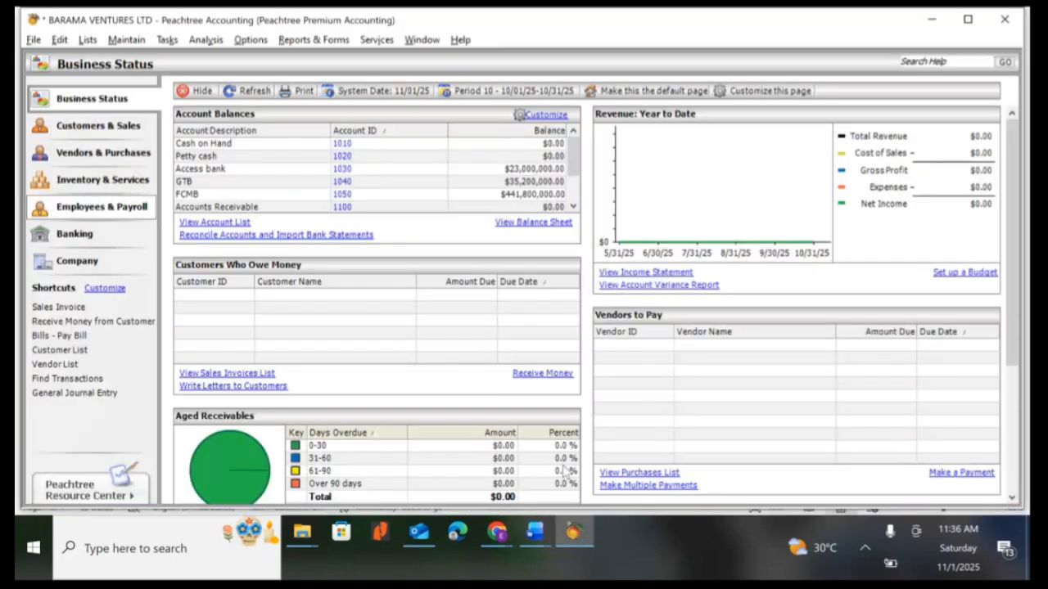
key(alt+Tab)
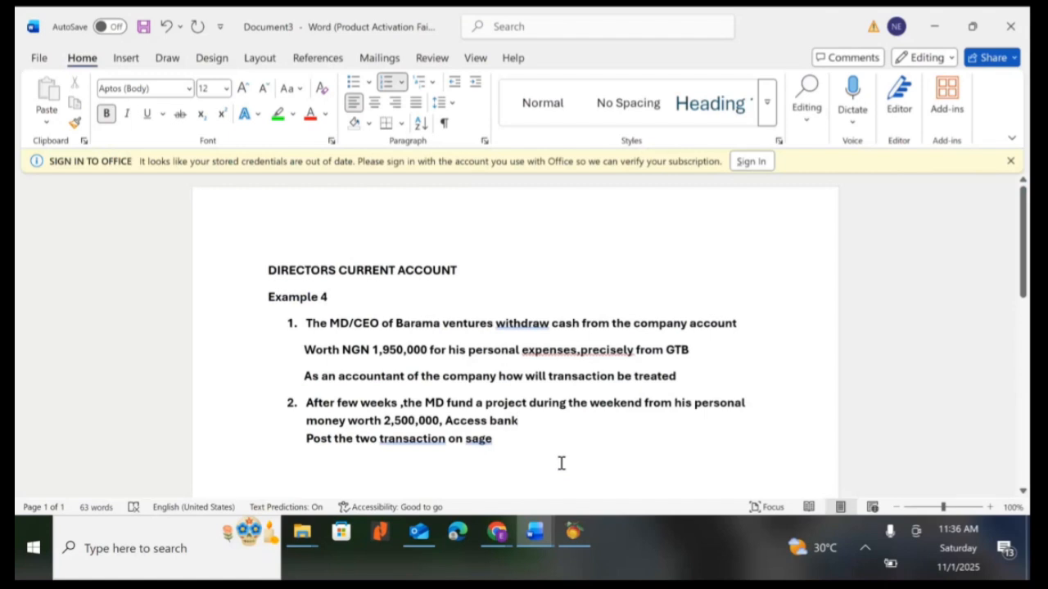
key(alt+Tab)
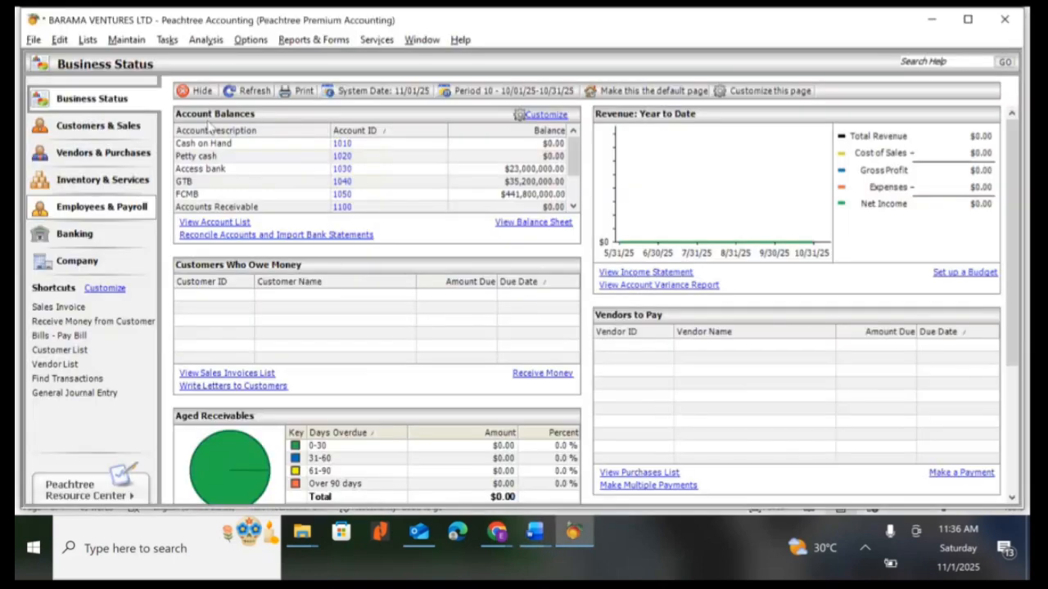
click(167, 39)
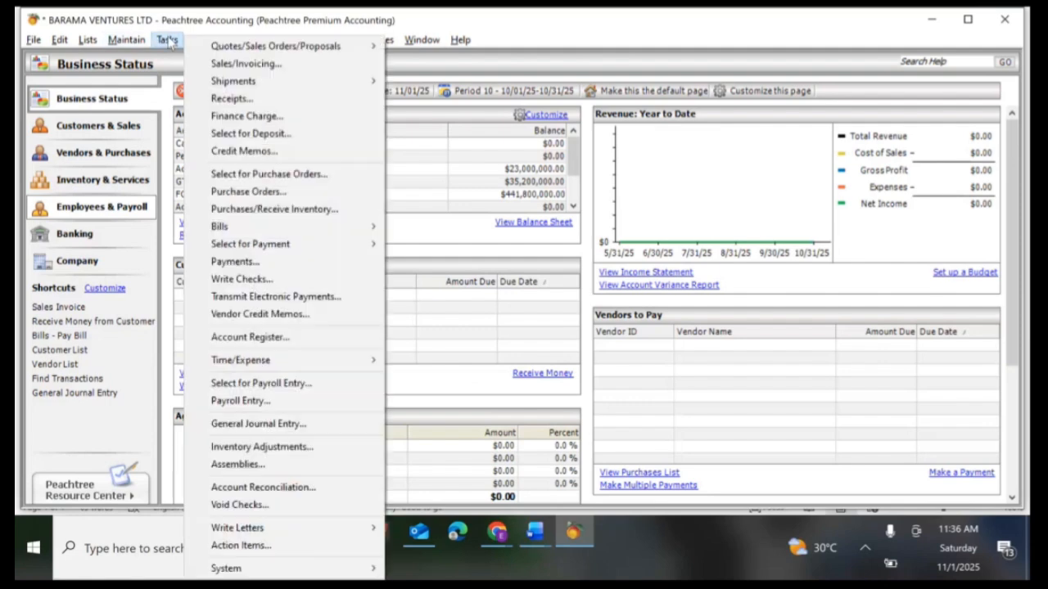
click(273, 424)
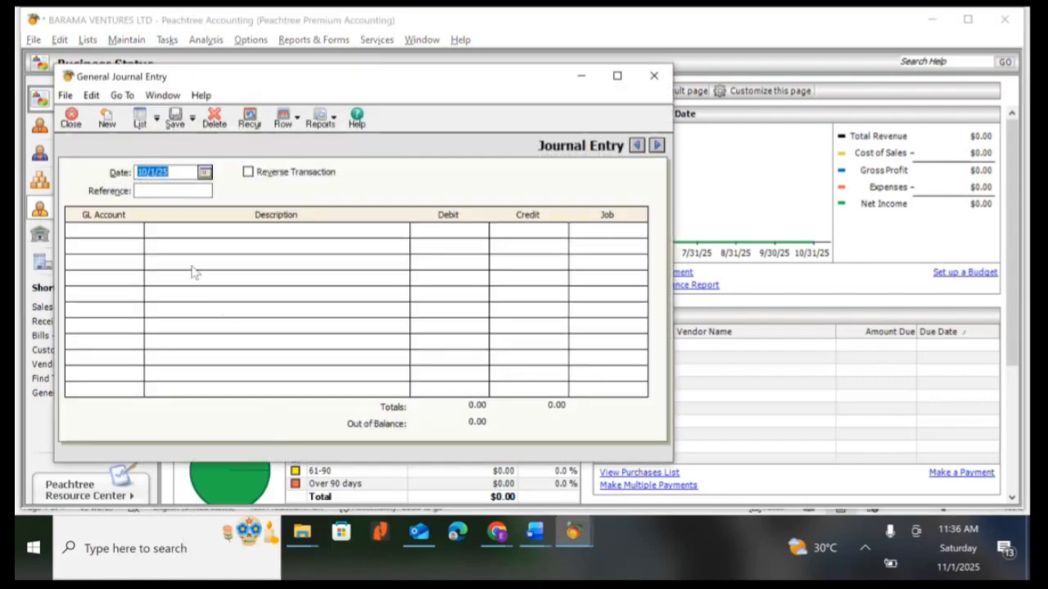
- Date the journal entry Oct 23, 2025 and set its reference to DIR/EXPS
click(205, 173)
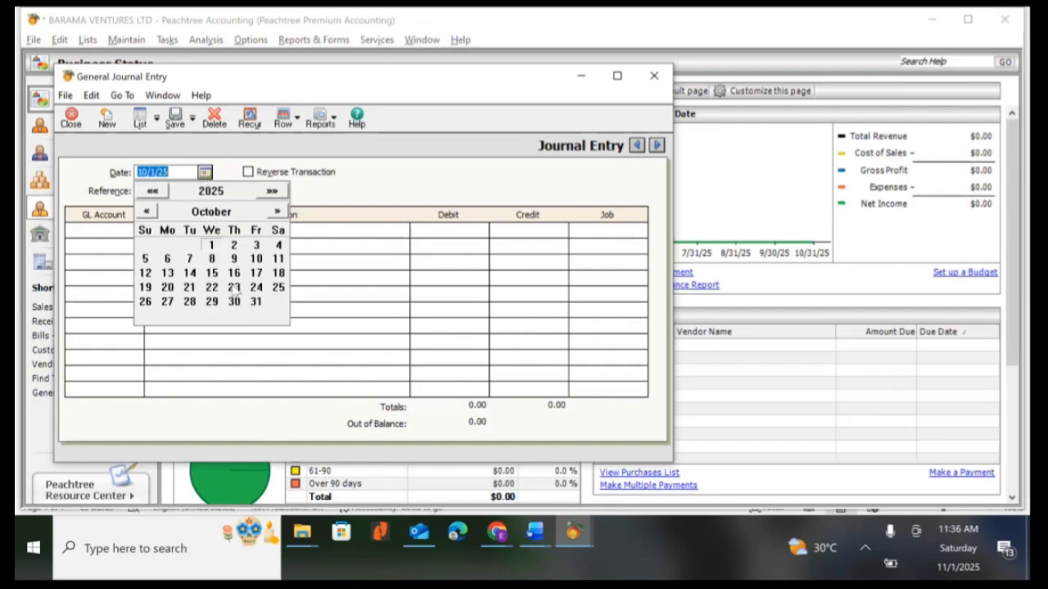
click(234, 288)
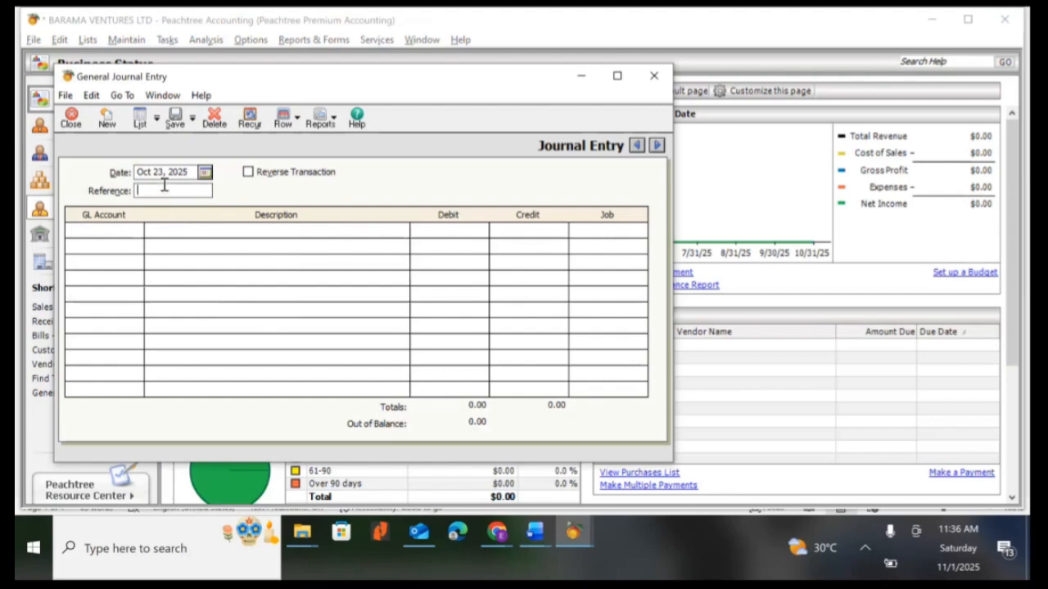
text(dkd)
key(BackSpace)
key(BackSpace)
text(DIR/EXPS)
- Debit 1,950,000 to DIRECTORS CURRENT ACCOUNT (2352) on the first line with the description CASH PAID TO DIRECTOR
click(123, 230)
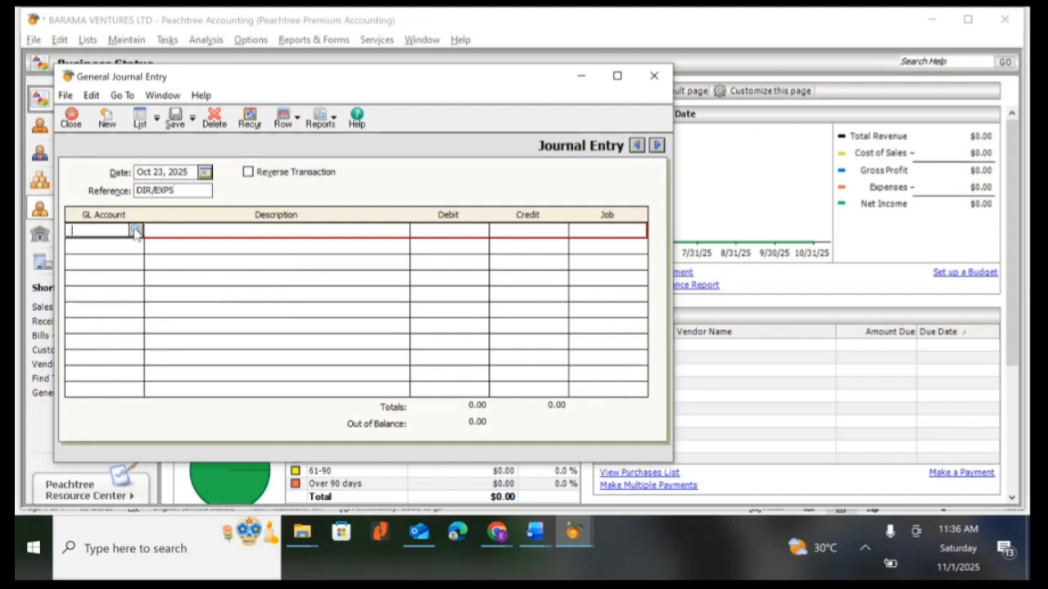
click(136, 231)
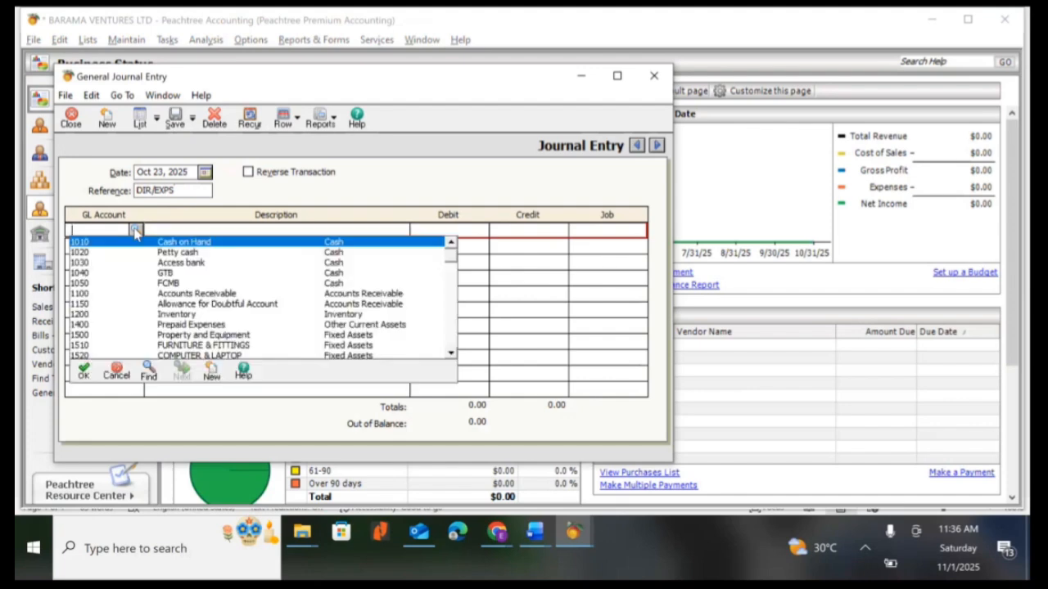
click(451, 353)
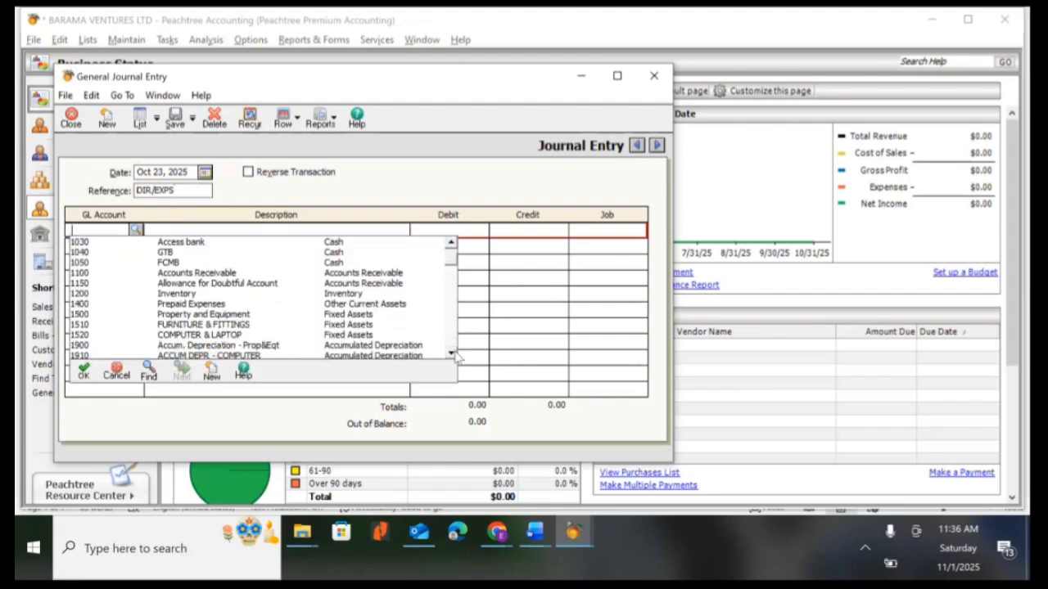
scroll(455, 356, down, 4)
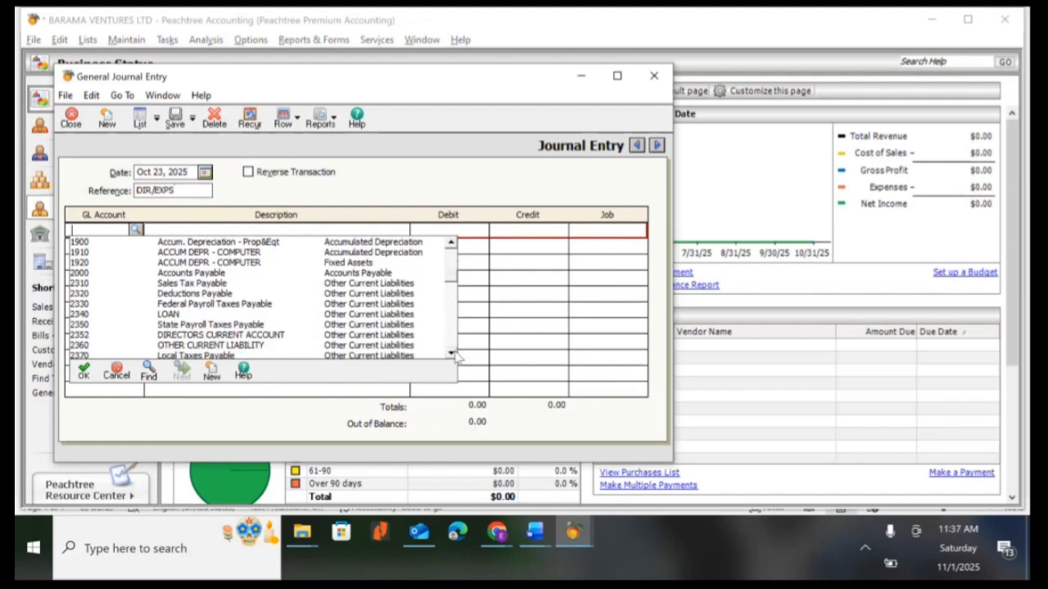
double_click(227, 336)
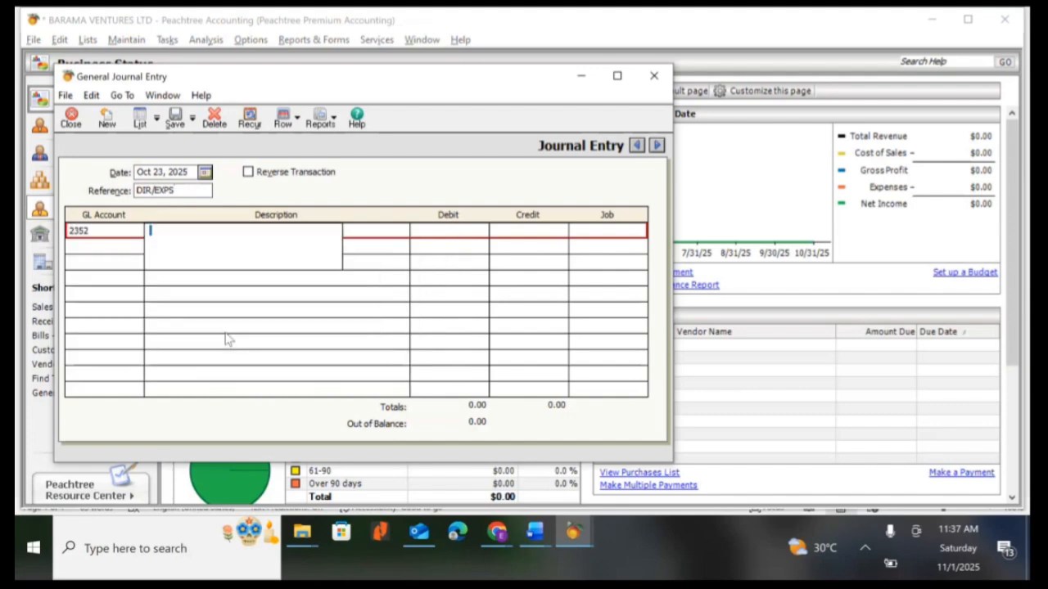
text(CASH PAID TO DIRECTOR)
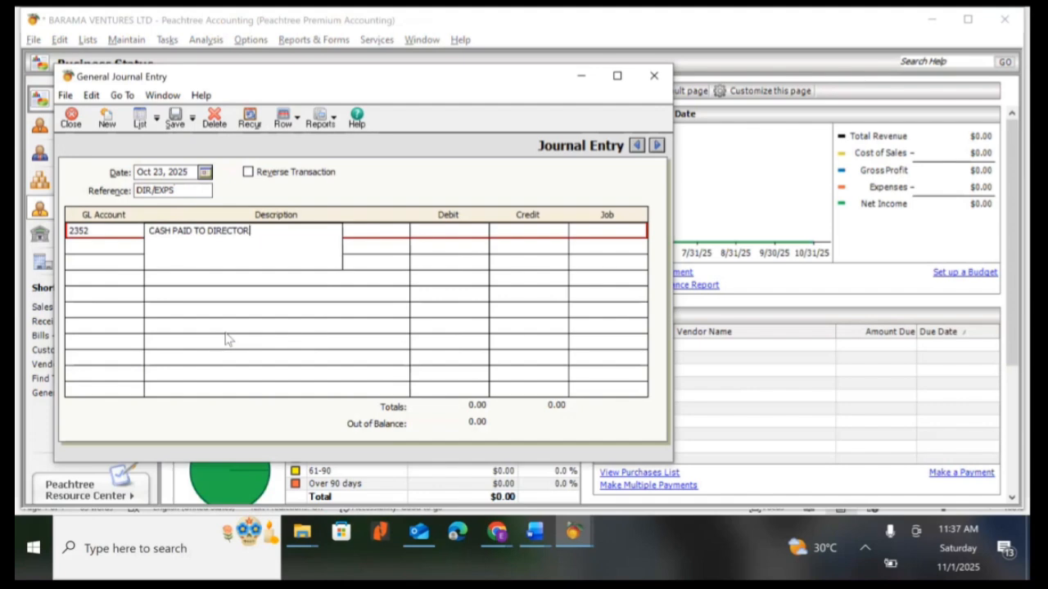
key(Tab)
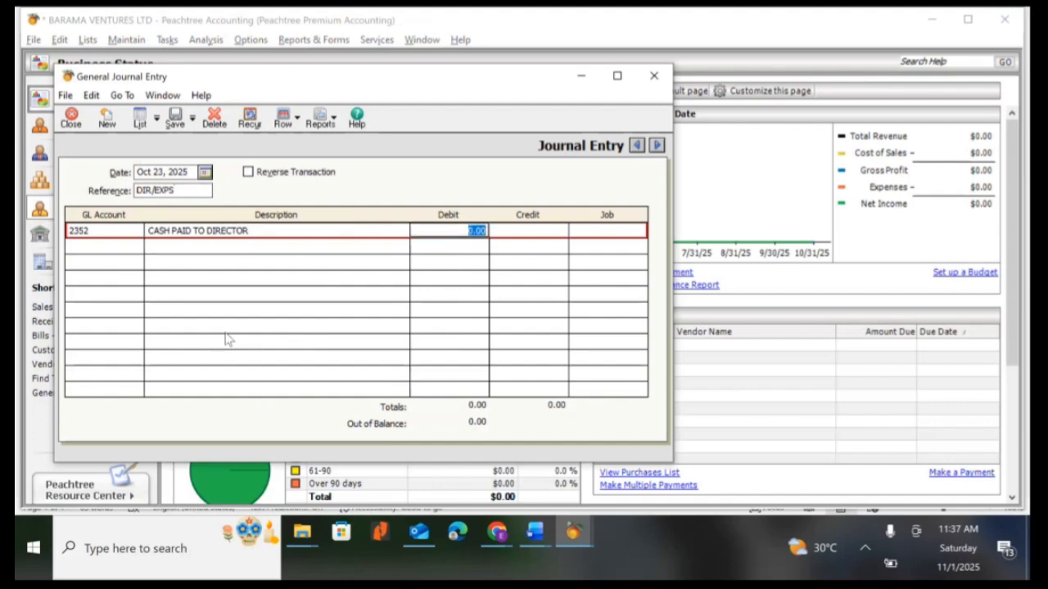
text(1950000)
key(Tab)
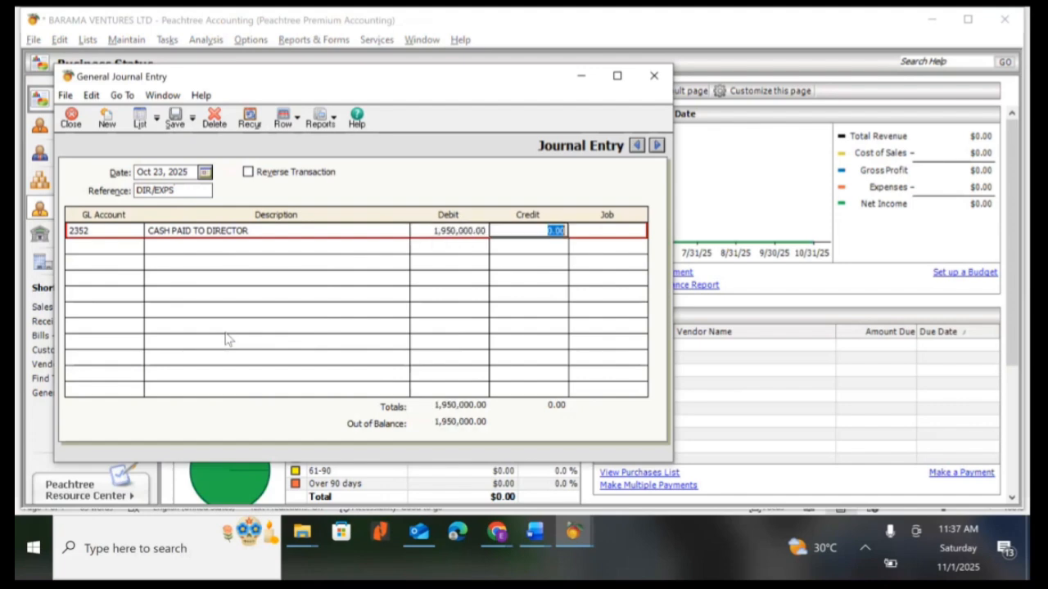
- Credit 1,950,000 to the GTB account (1040) on the second line, then save and close the journal entry
click(119, 250)
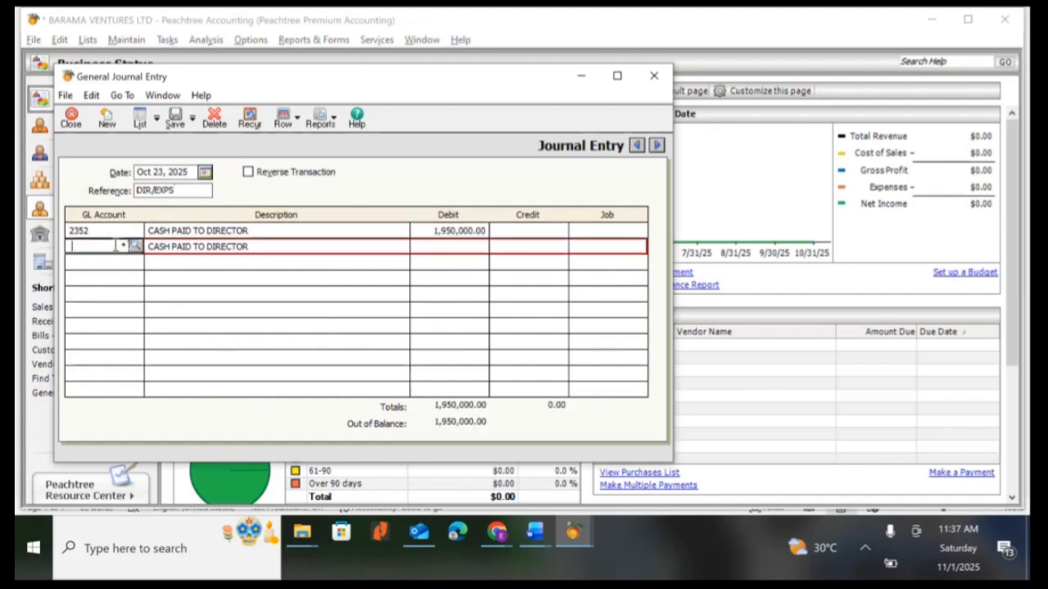
click(136, 246)
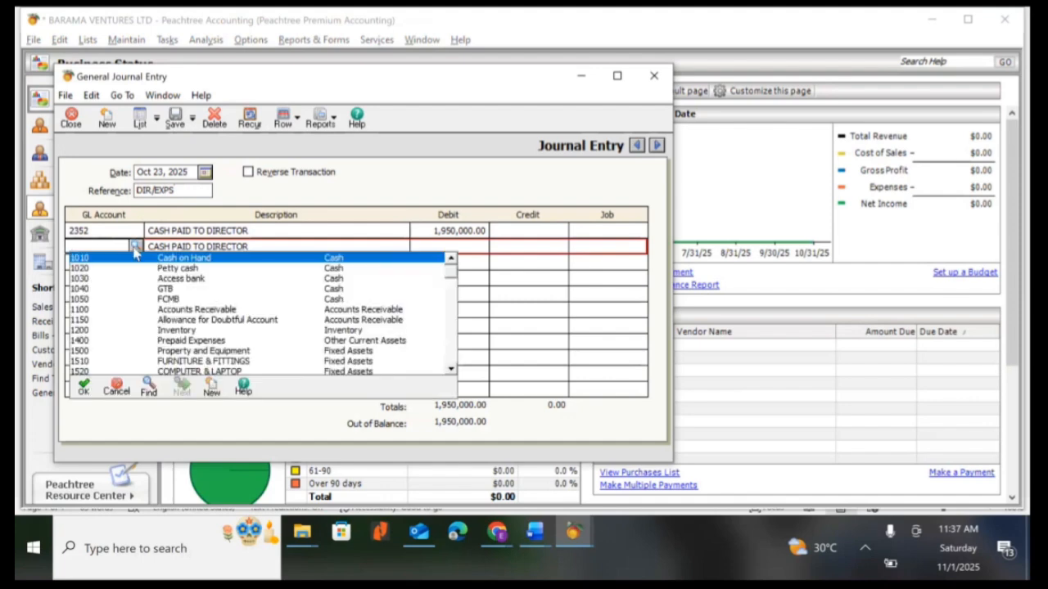
double_click(202, 290)
key(Tab)
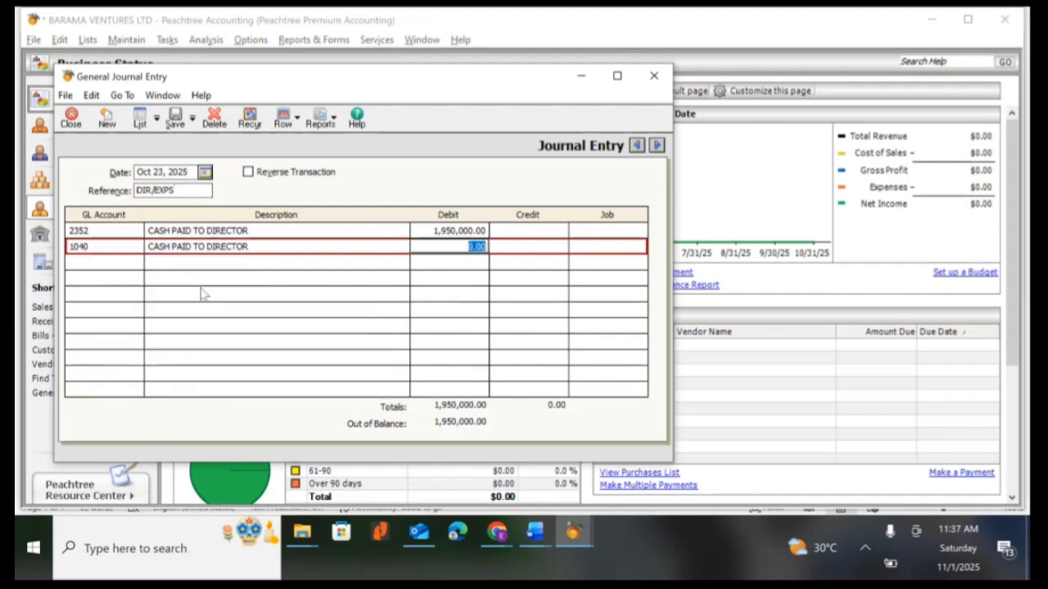
key(Tab)
text(19)
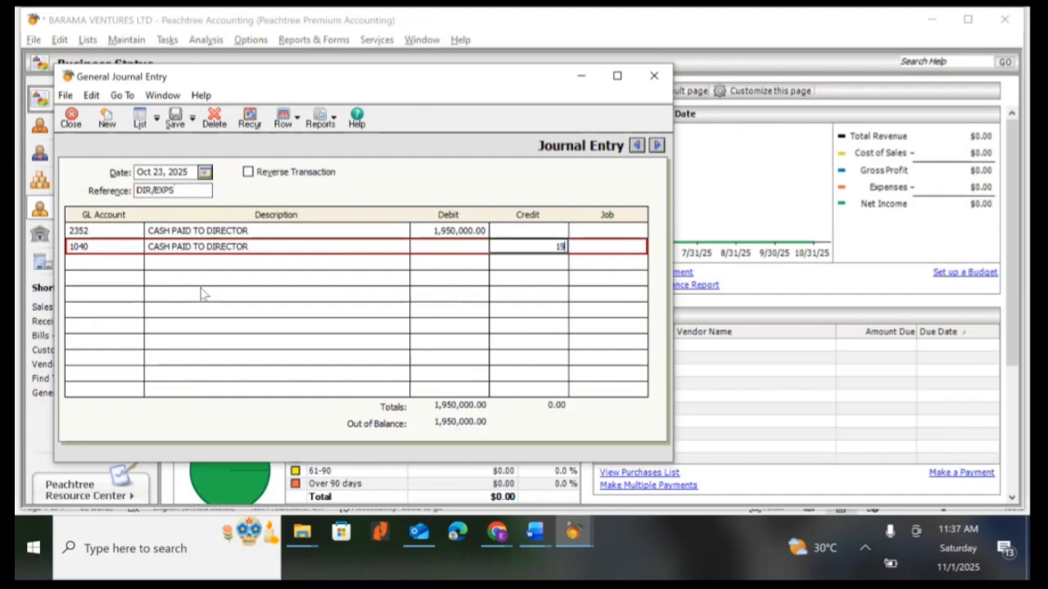
text(50000)
key(Tab)
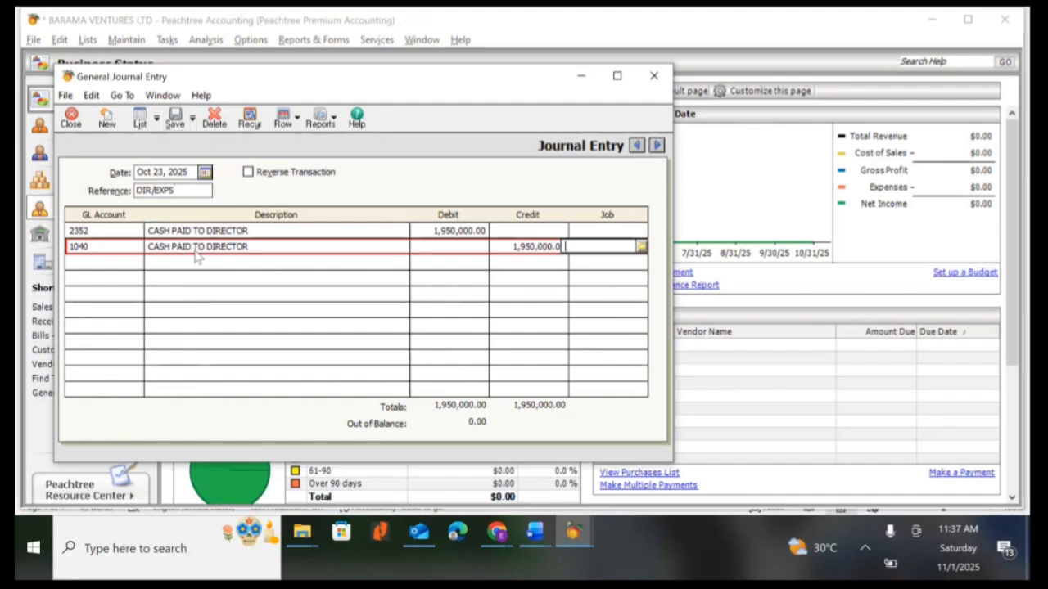
click(174, 121)
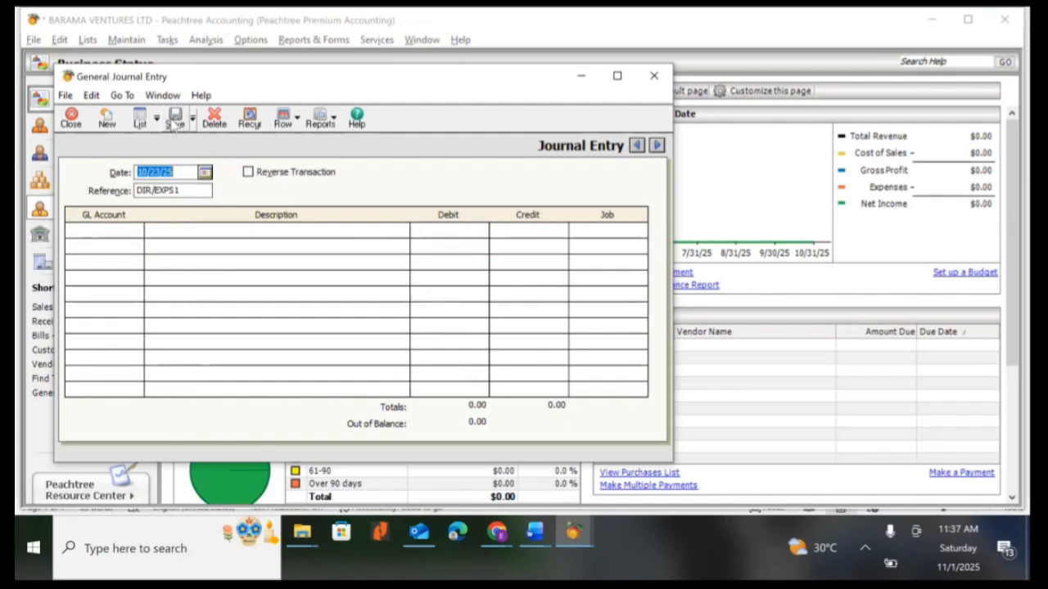
click(652, 77)
- Check the second transaction in the Word document and open another general journal entry in Peachtree Accounting
key(alt+Tab)
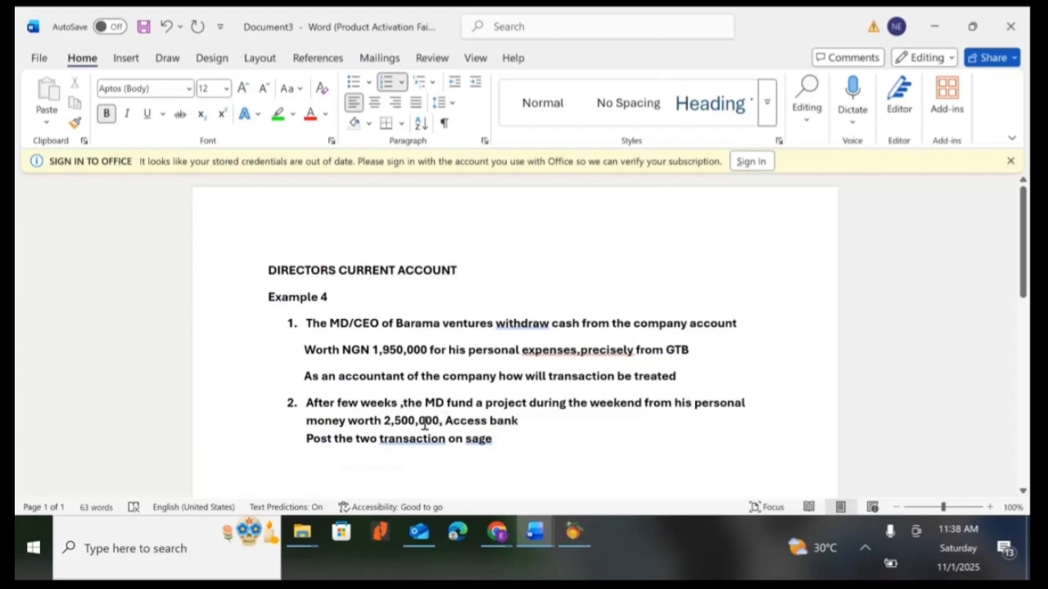
key(alt+Tab)
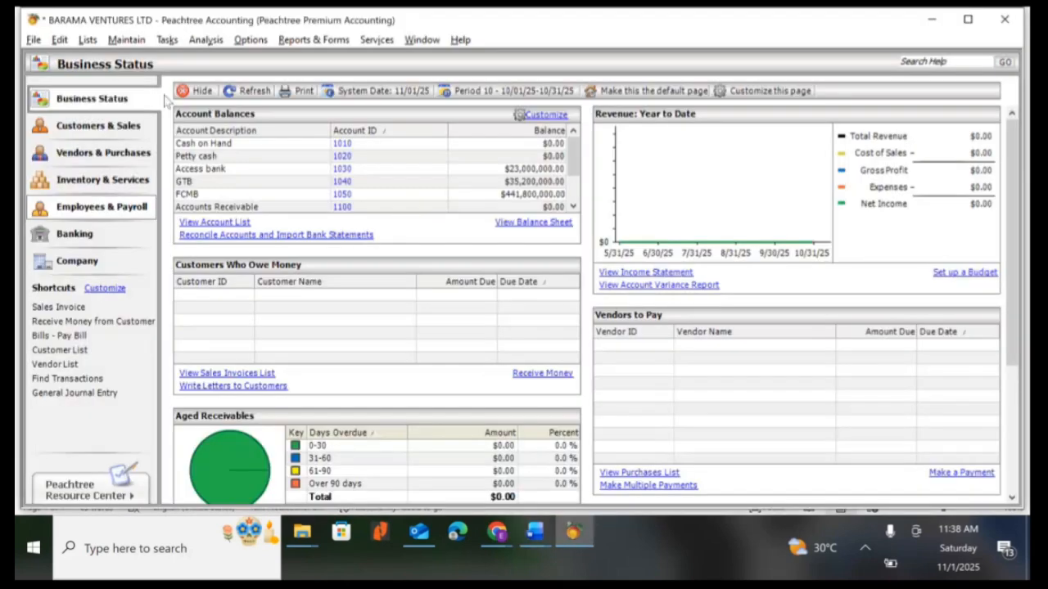
click(164, 41)
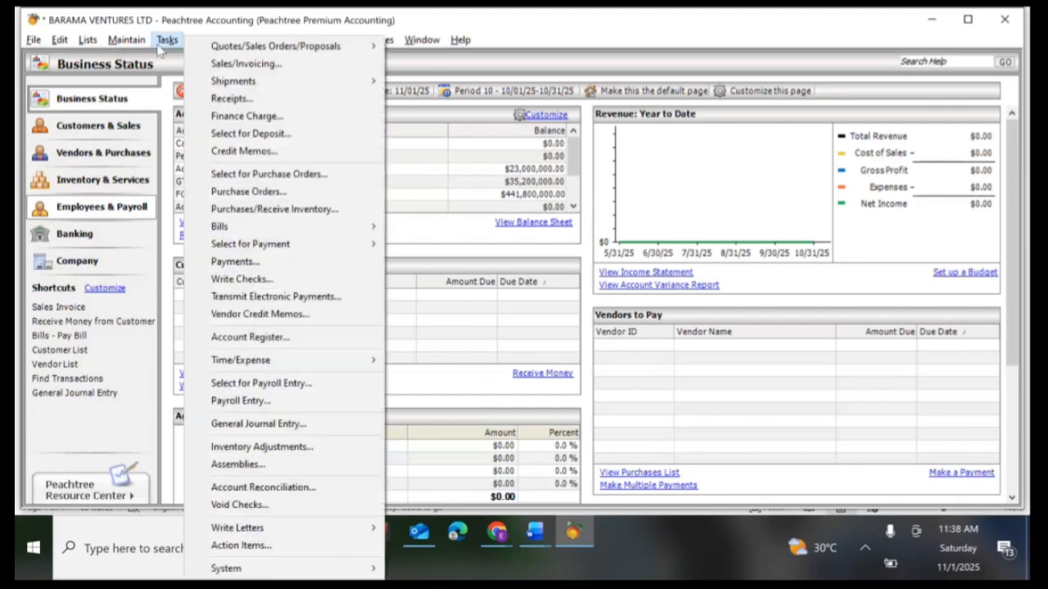
click(285, 424)
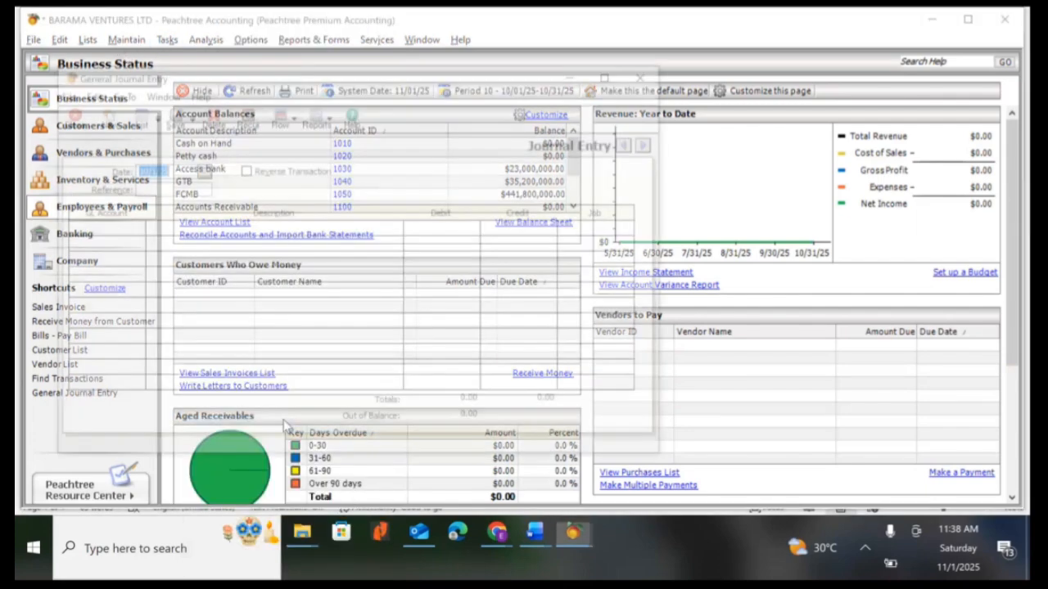
click(137, 231)
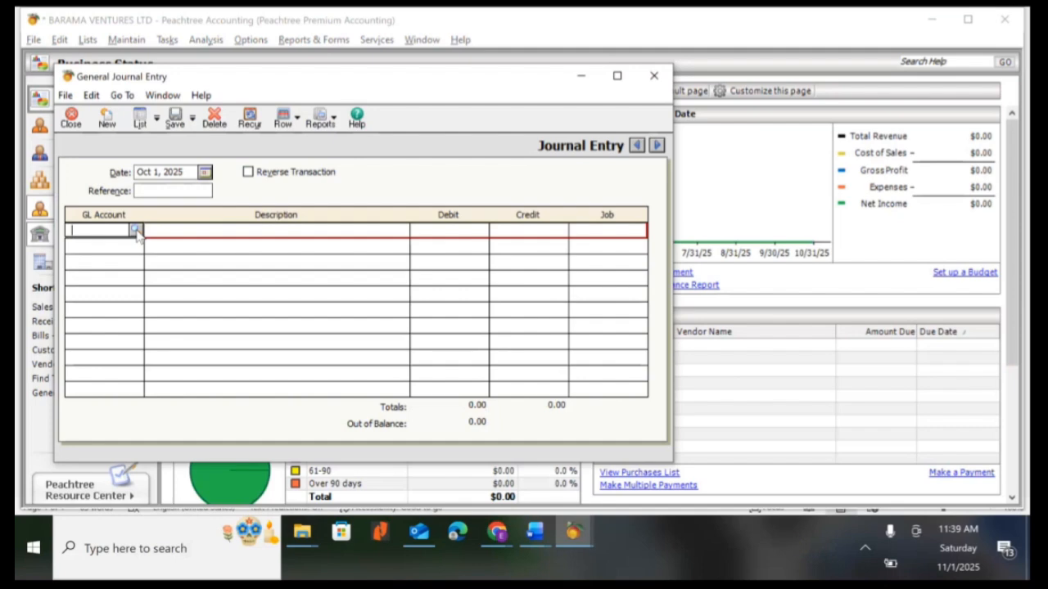
- Review the second transaction's amount and bank in Word's Document3 and return to the open journal entry in Peachtree
key(Escape)
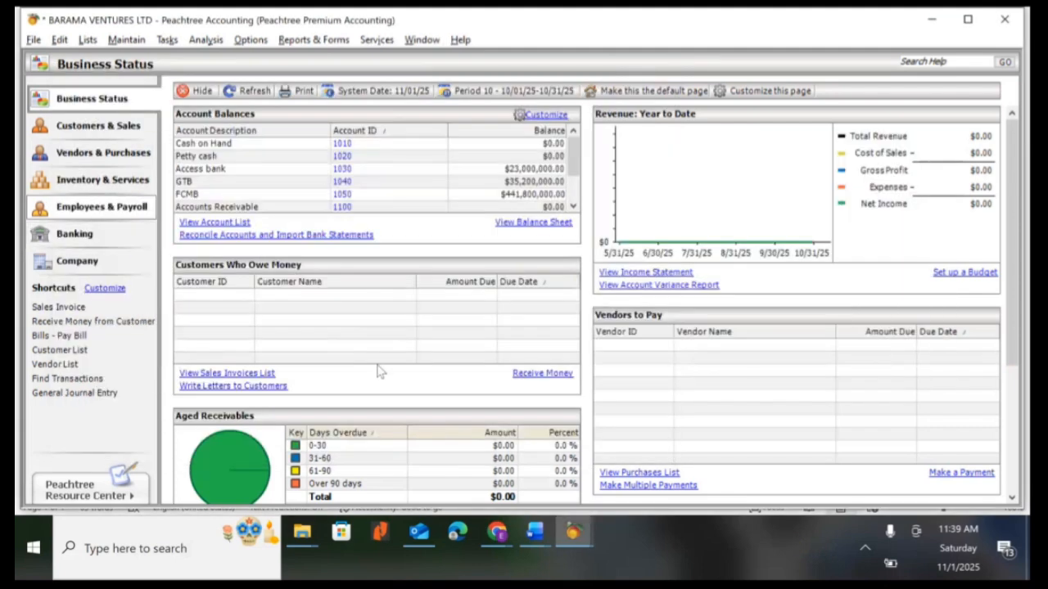
mouse_move(536, 537)
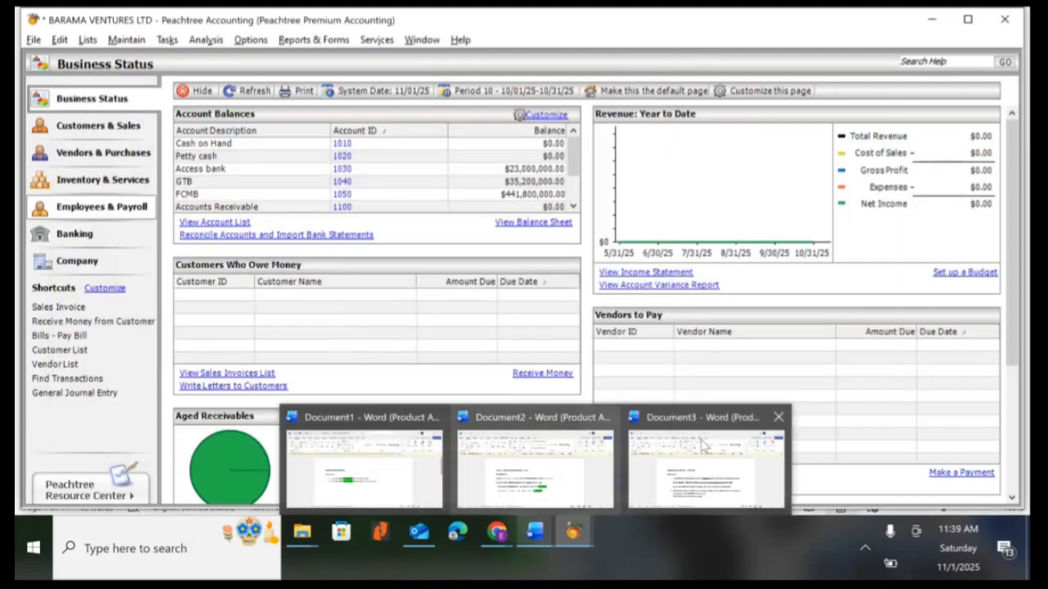
click(717, 445)
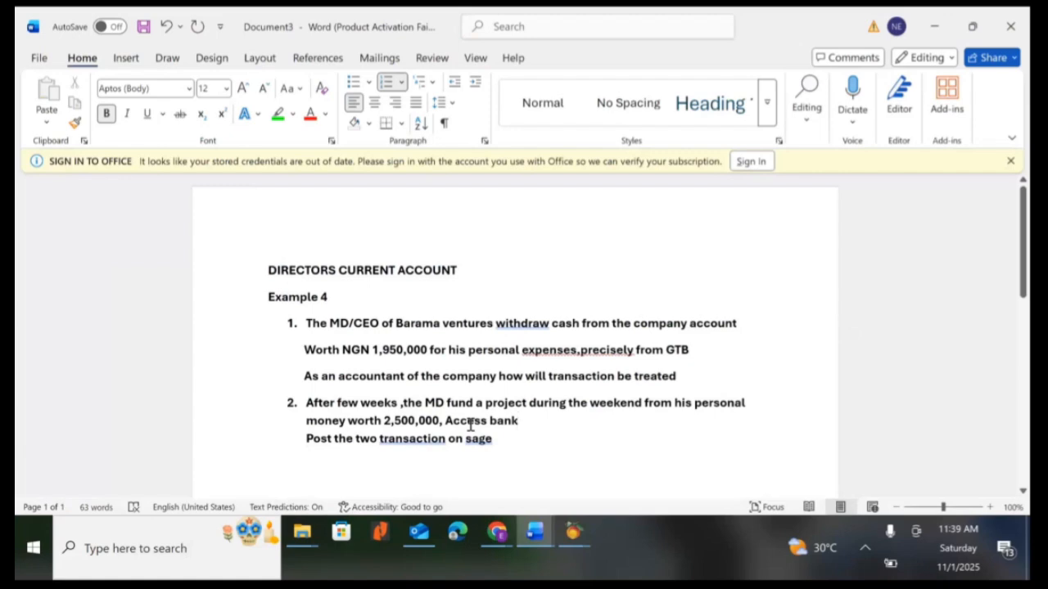
key(alt+Tab)
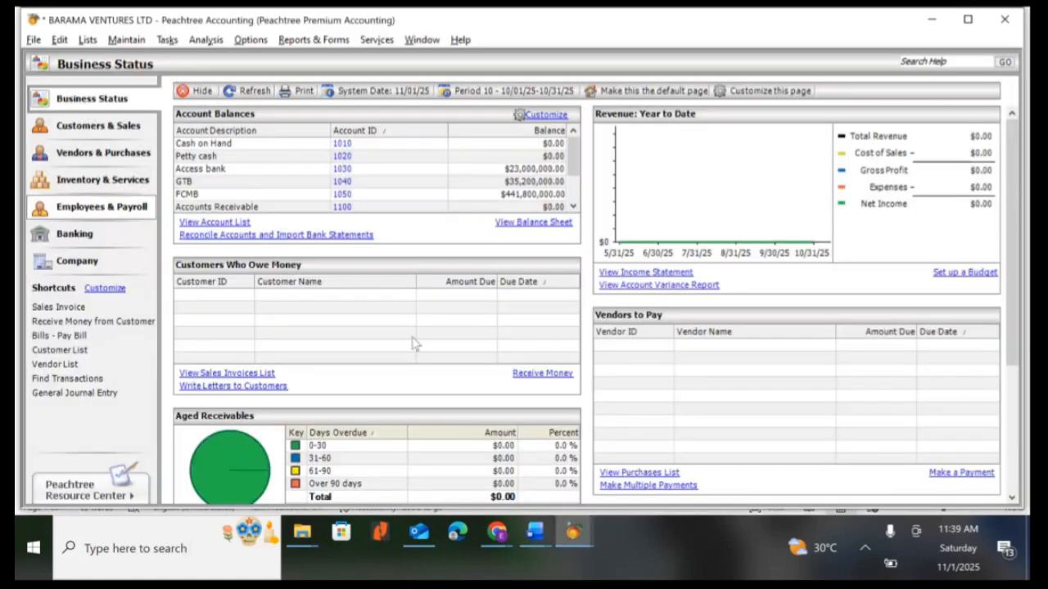
mouse_move(573, 533)
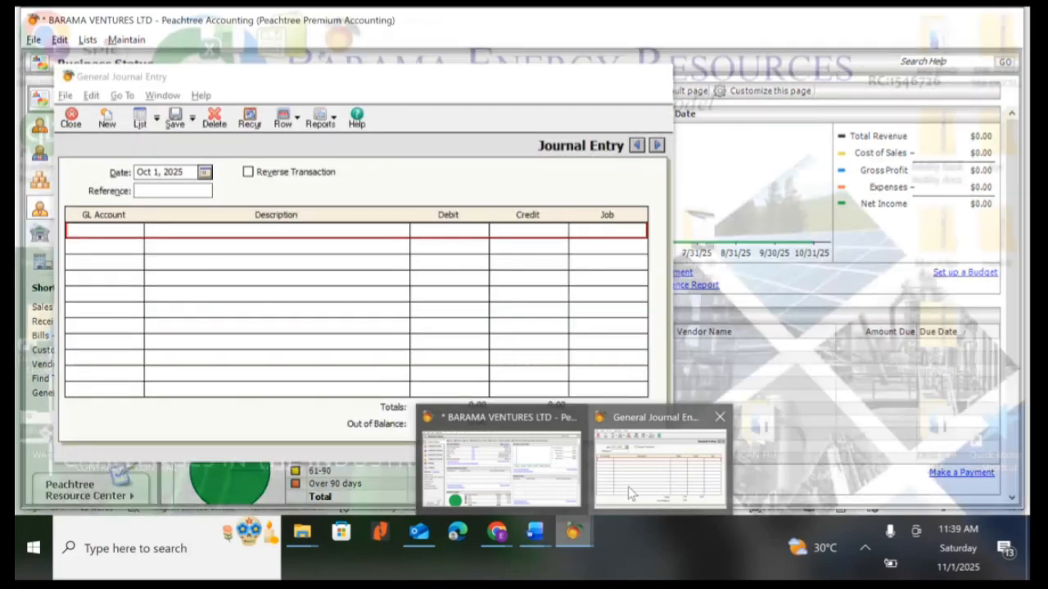
click(630, 492)
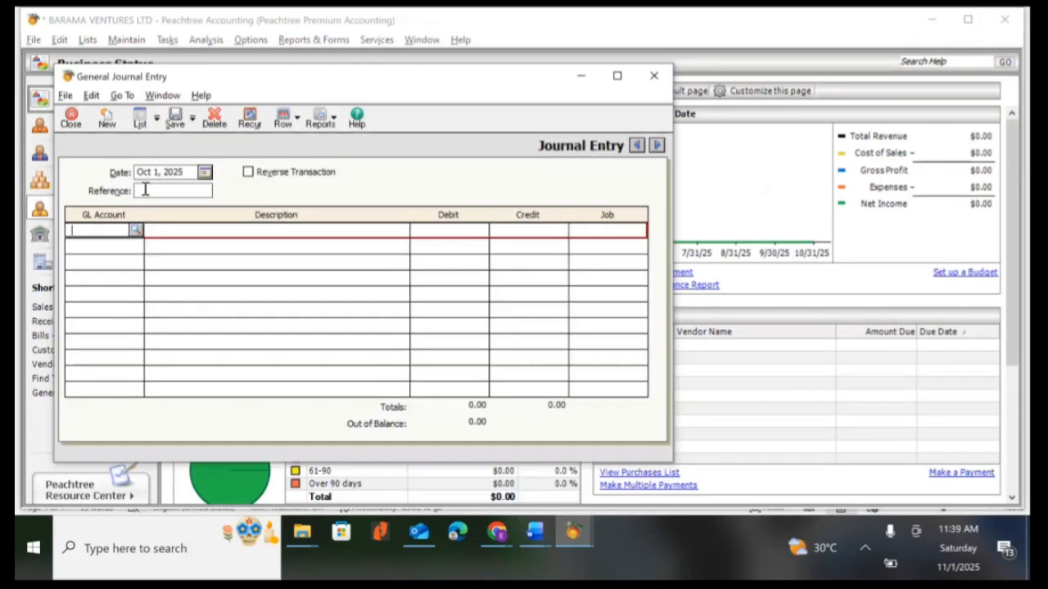
- Enter LOAN/DIR as the reference of the new general journal entry
click(147, 190)
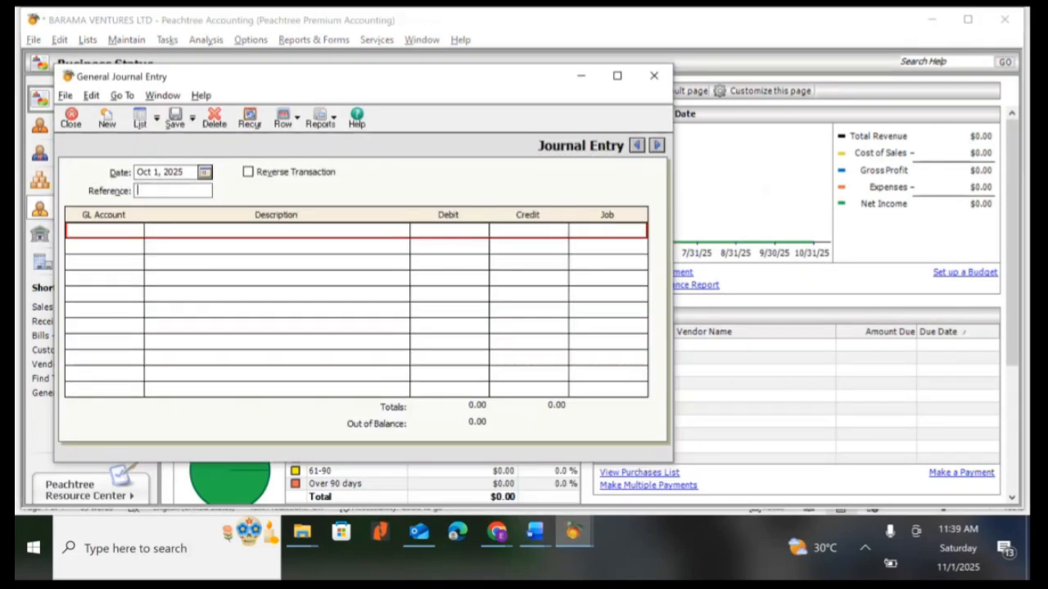
text(MD)
key(BackSpace)
key(BackSpace)
text(LOA)
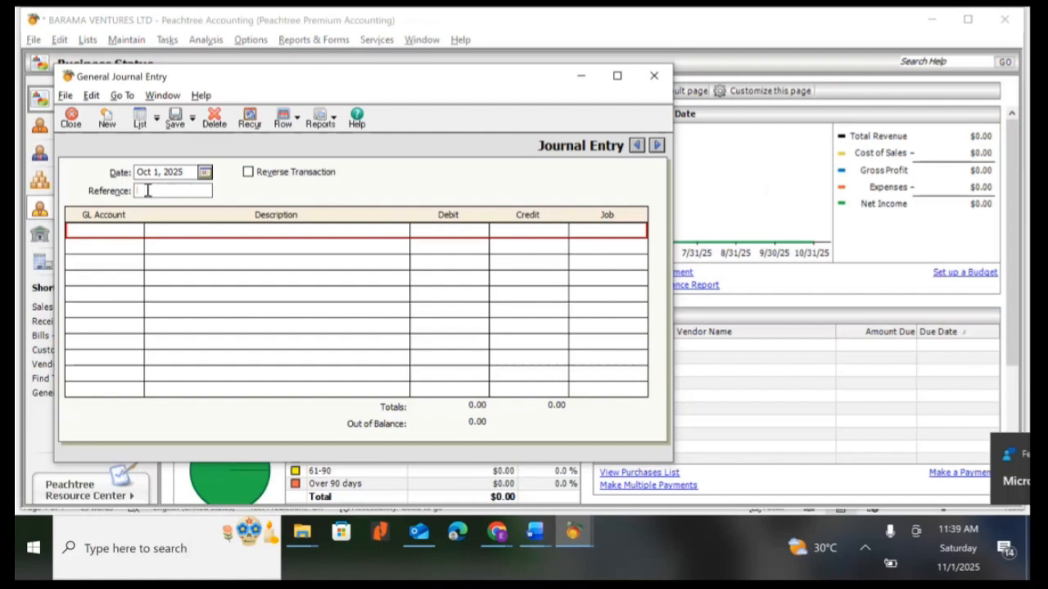
text(N)
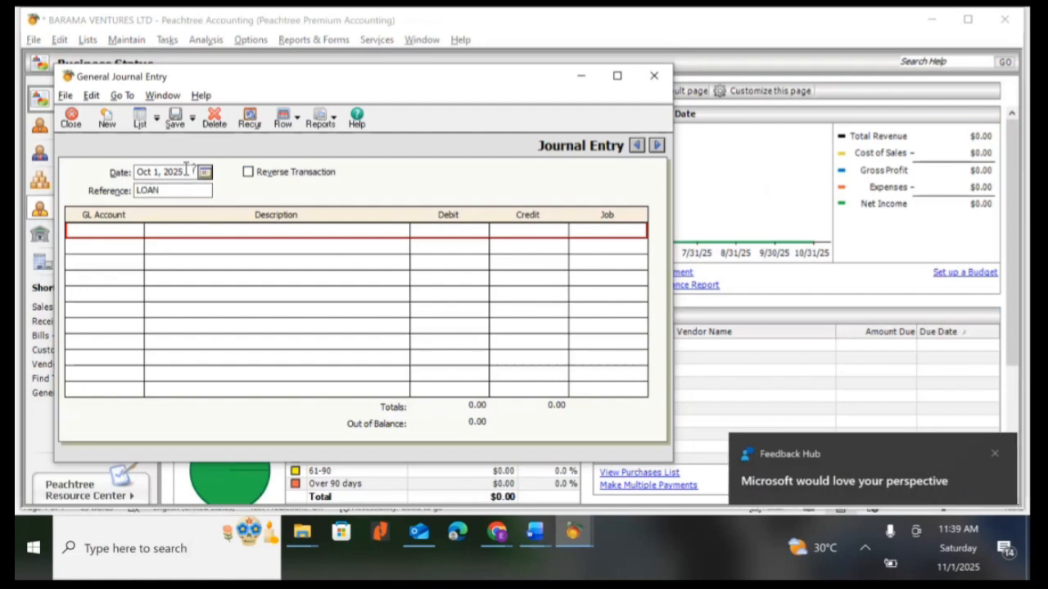
text(/MD)
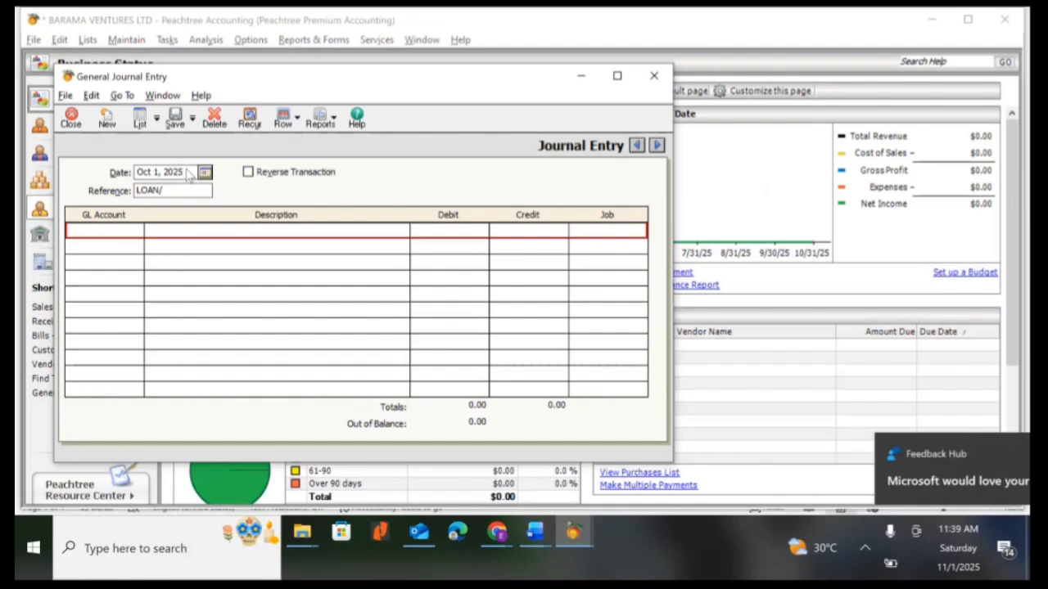
key(BackSpace)
key(BackSpace)
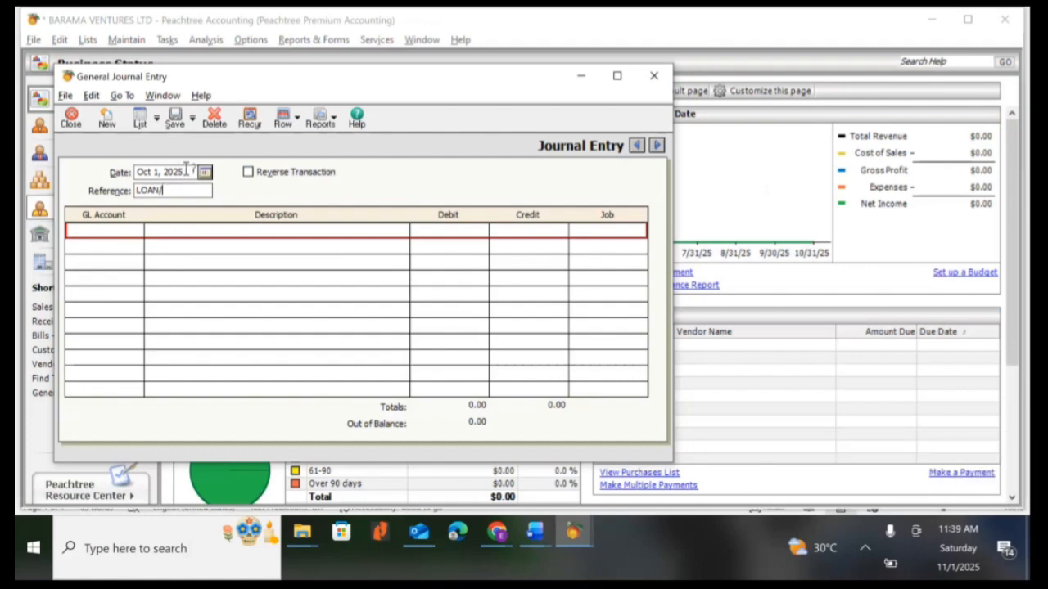
text(DIR)
- Debit 2,500,000 to Access bank (1030) on the first line with the description LOAN FROM MD
click(118, 233)
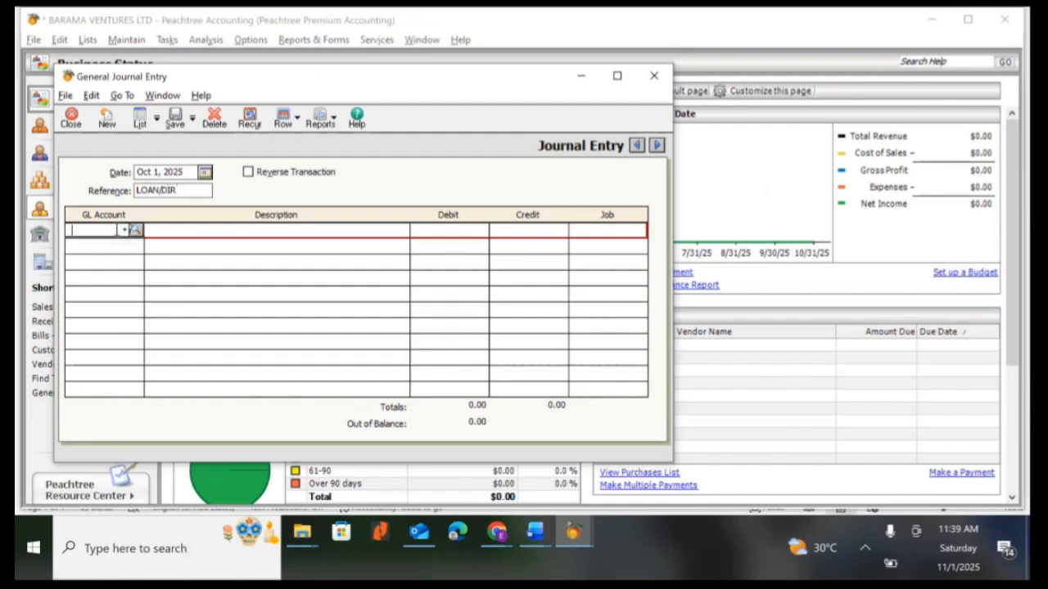
click(135, 230)
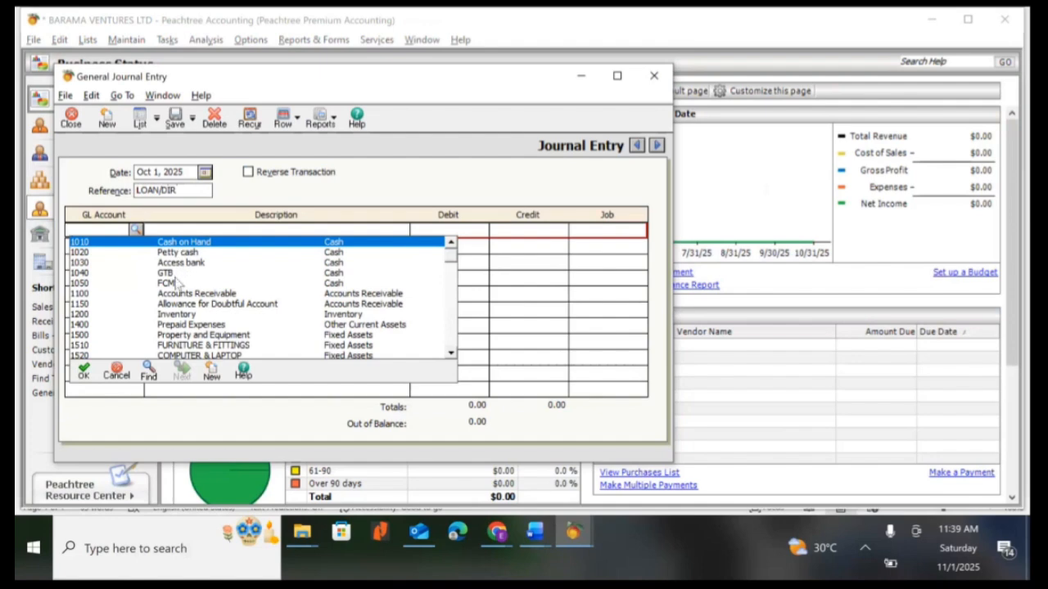
double_click(170, 262)
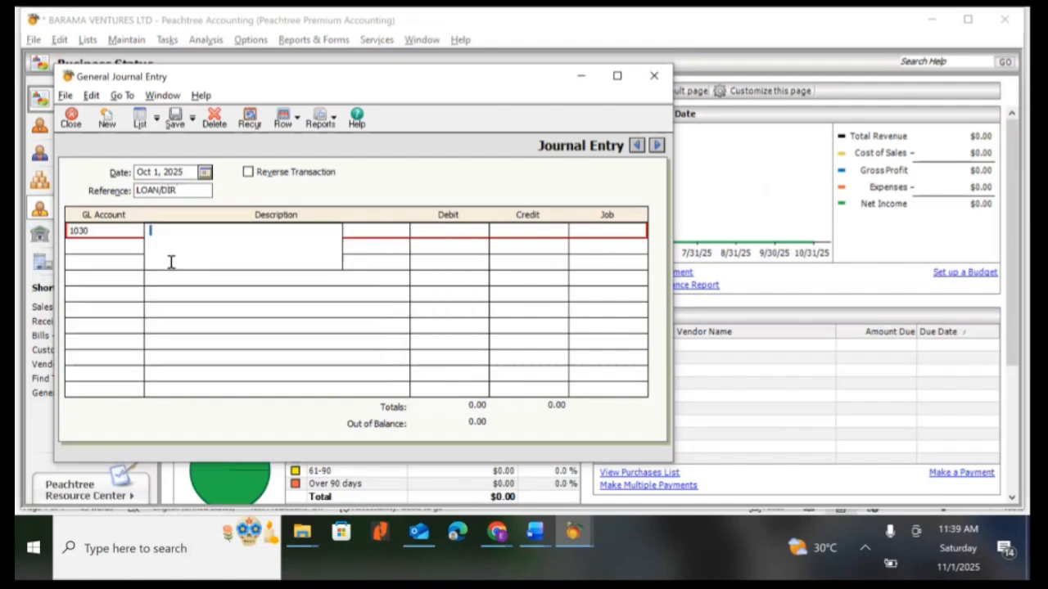
text(LOAN FROM MD)
key(Tab)
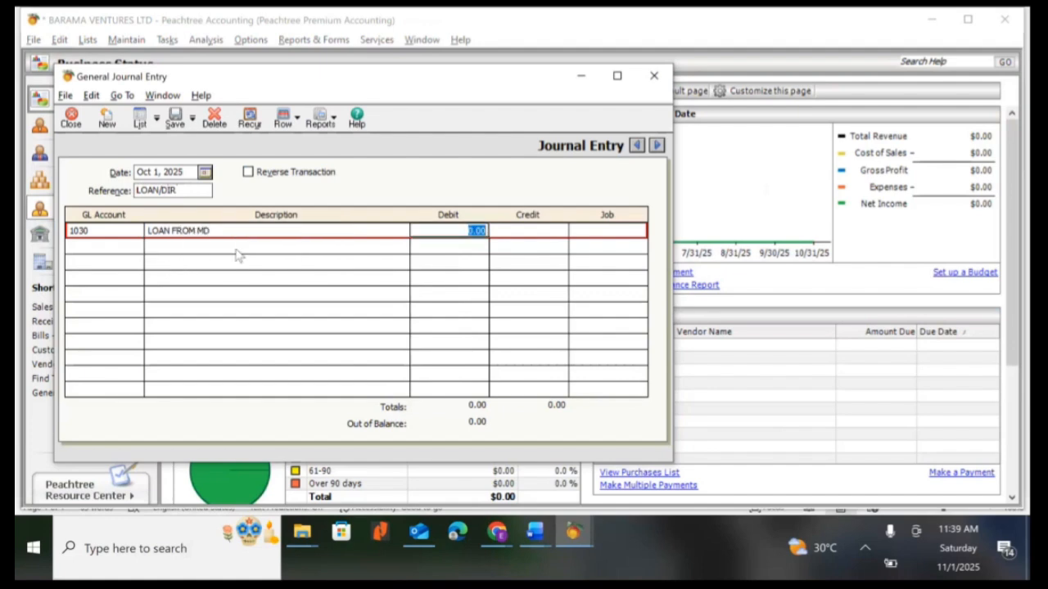
text(2,)
text(500,000)
key(Tab)
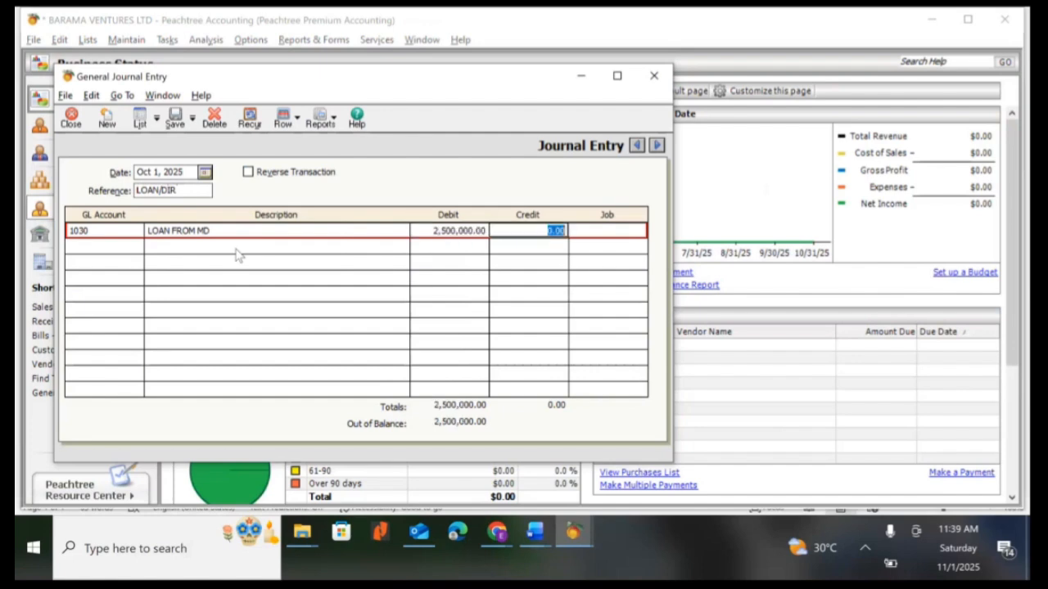
- Credit 2,500,000 to DIRECTORS CURRENT ACCOUNT (2352) on the second line, keeping the description LOAN FROM MD
click(140, 247)
click(135, 246)
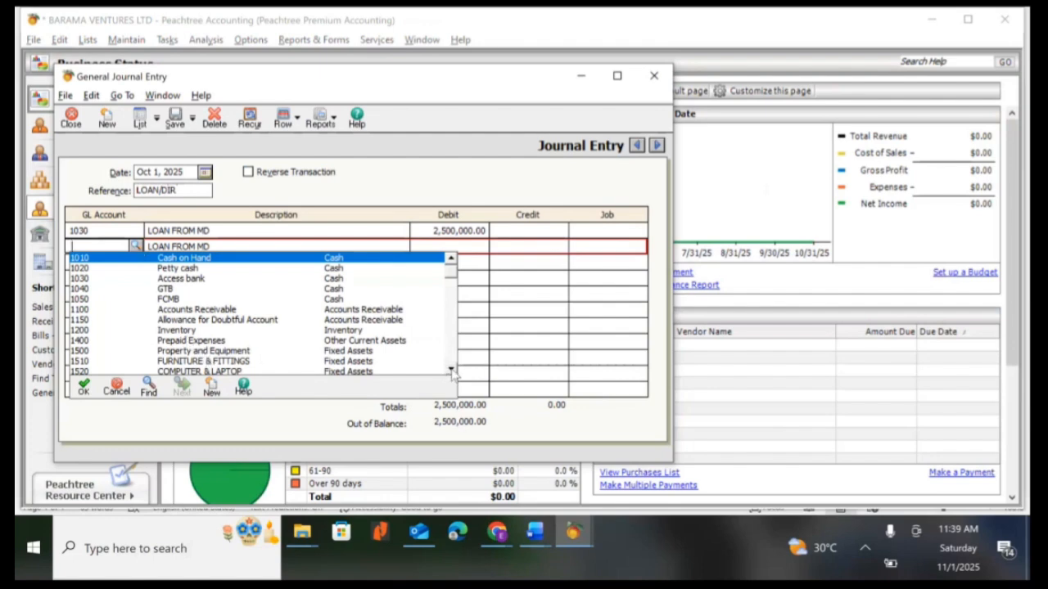
scroll(451, 370, down, 2)
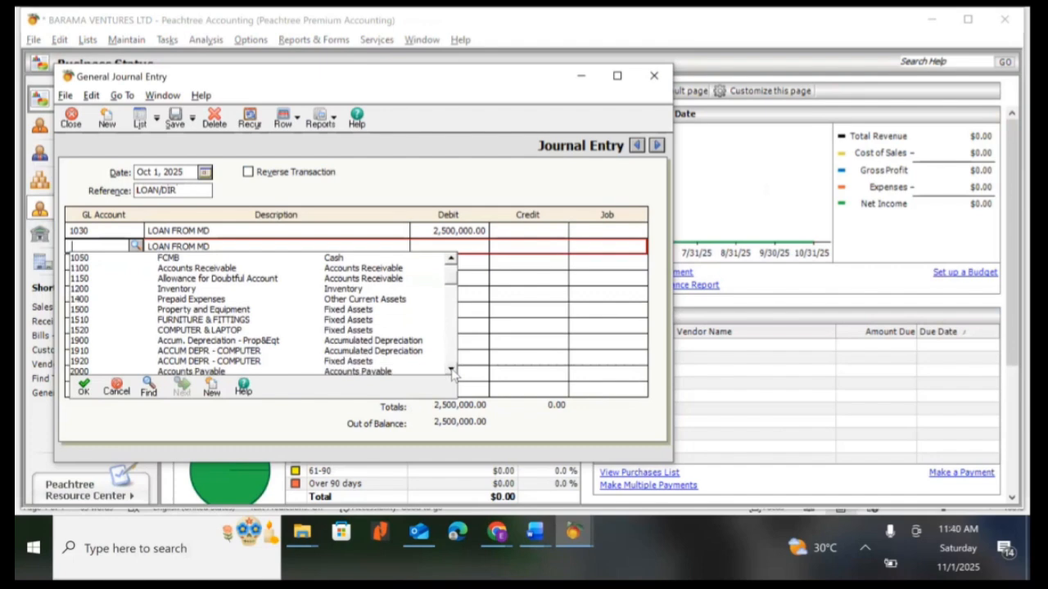
scroll(451, 374, down, 2)
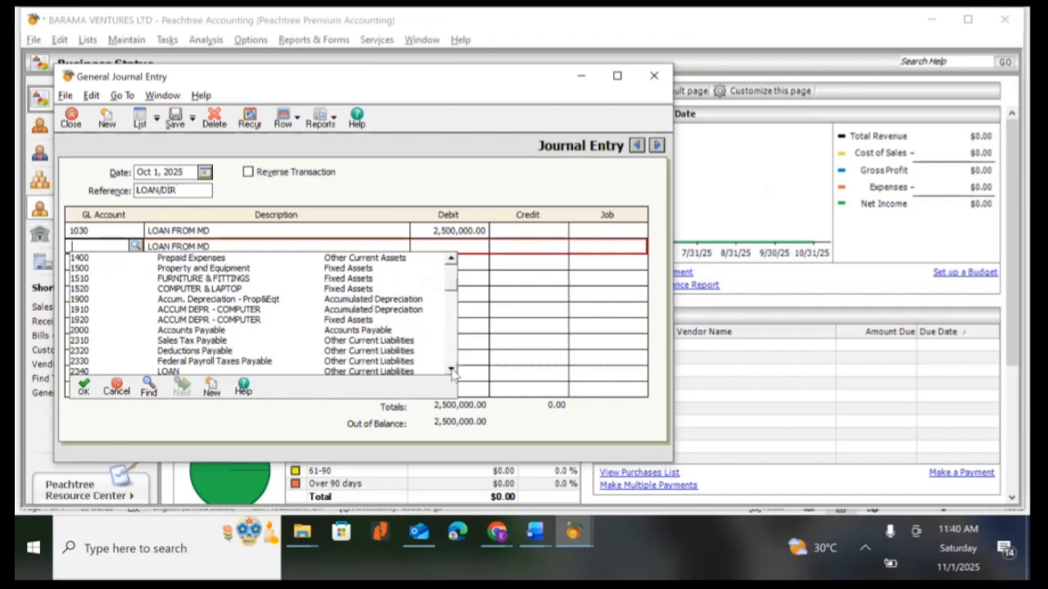
scroll(451, 373, down, 2)
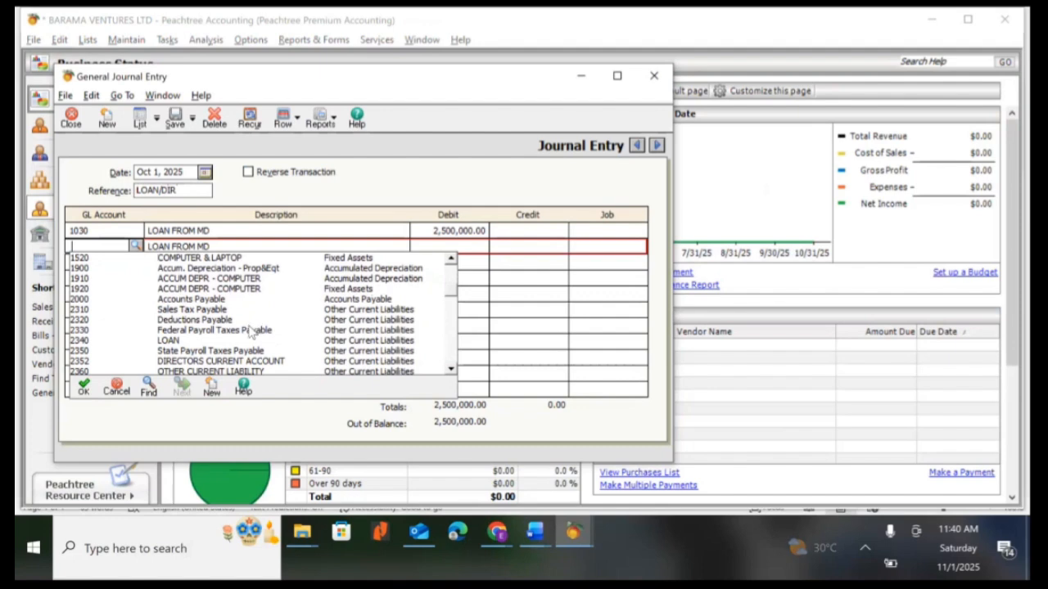
double_click(235, 361)
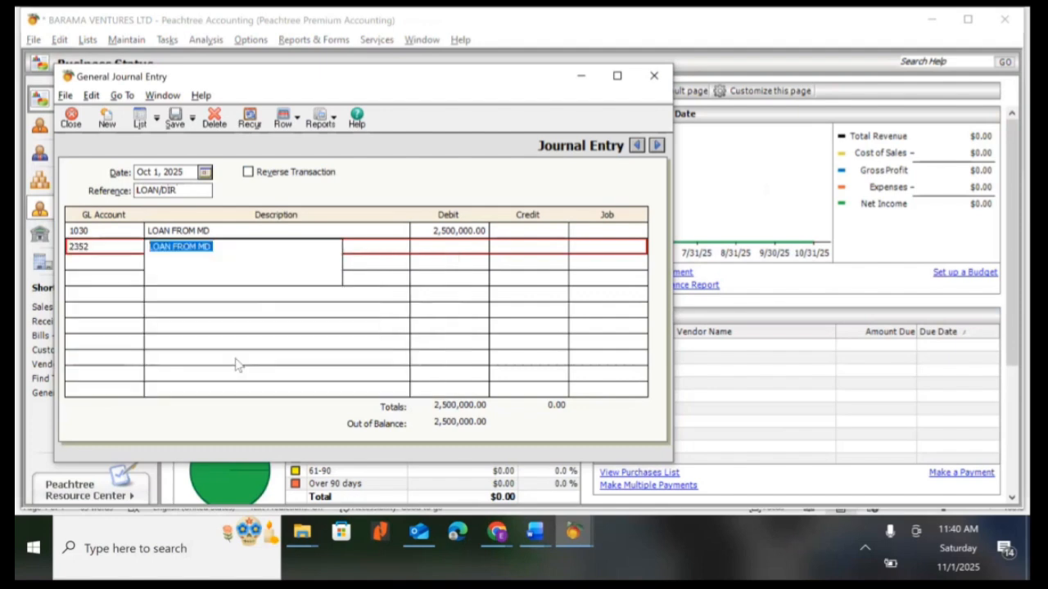
key(Tab)
key(Tab)
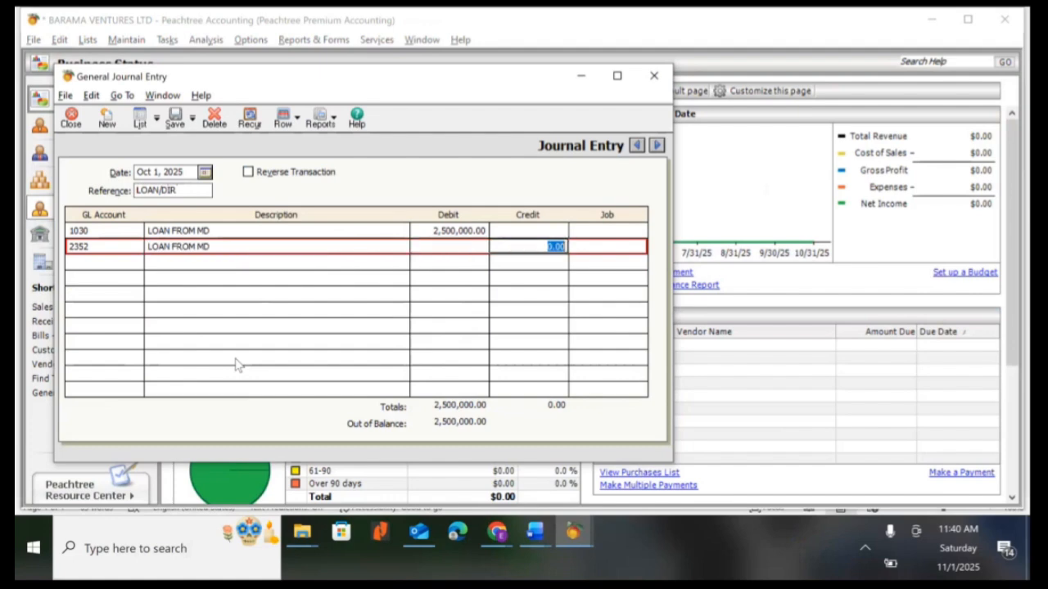
text(2,500,000)
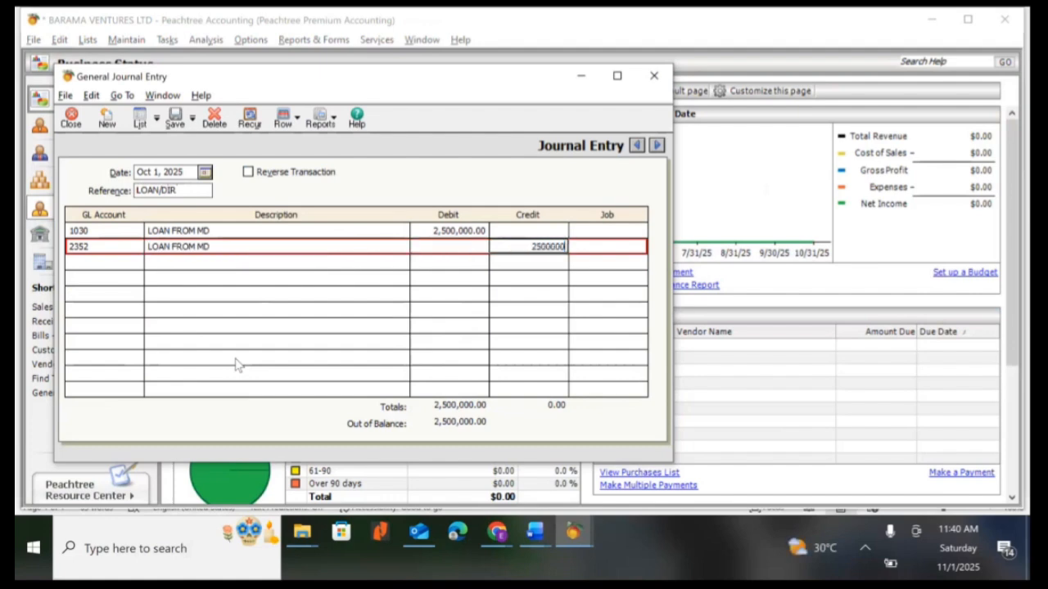
key(Tab)
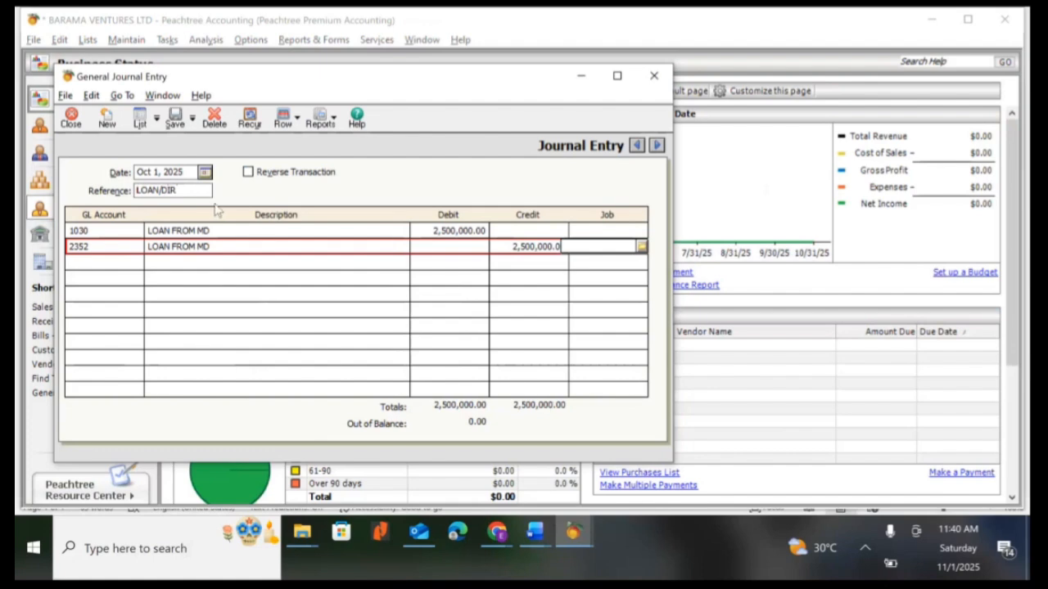
- Check the names of the accounts chosen on the debit and credit lines against the account lookup list
click(134, 232)
click(136, 232)
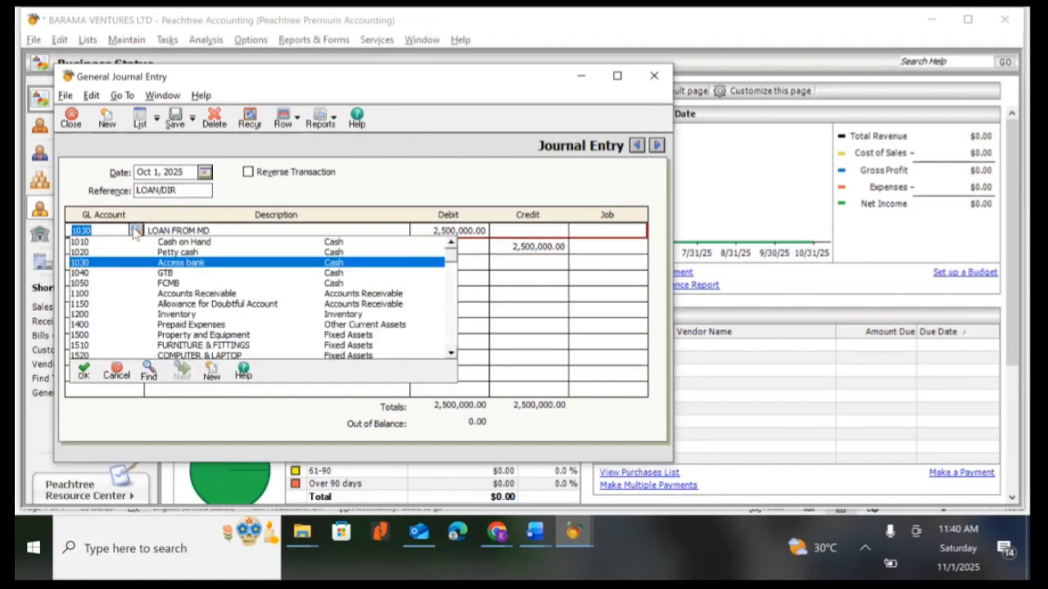
click(136, 232)
click(131, 246)
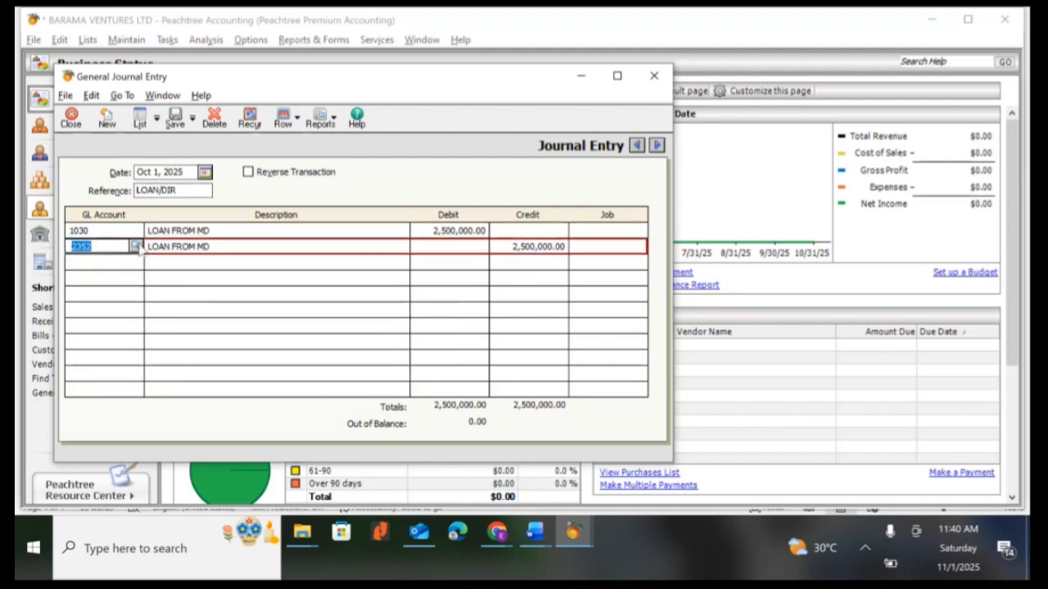
click(136, 247)
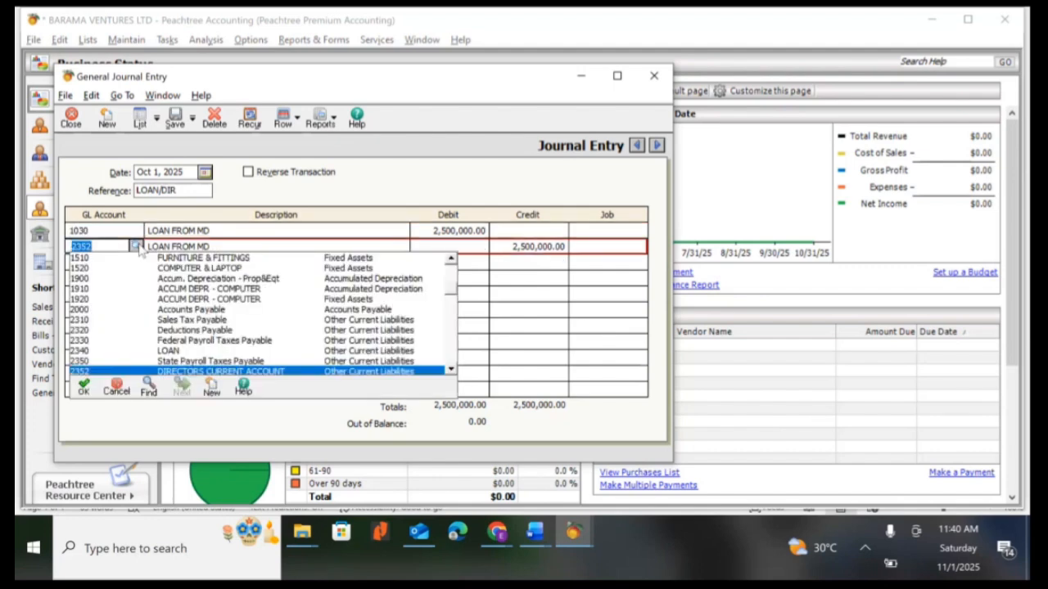
click(137, 247)
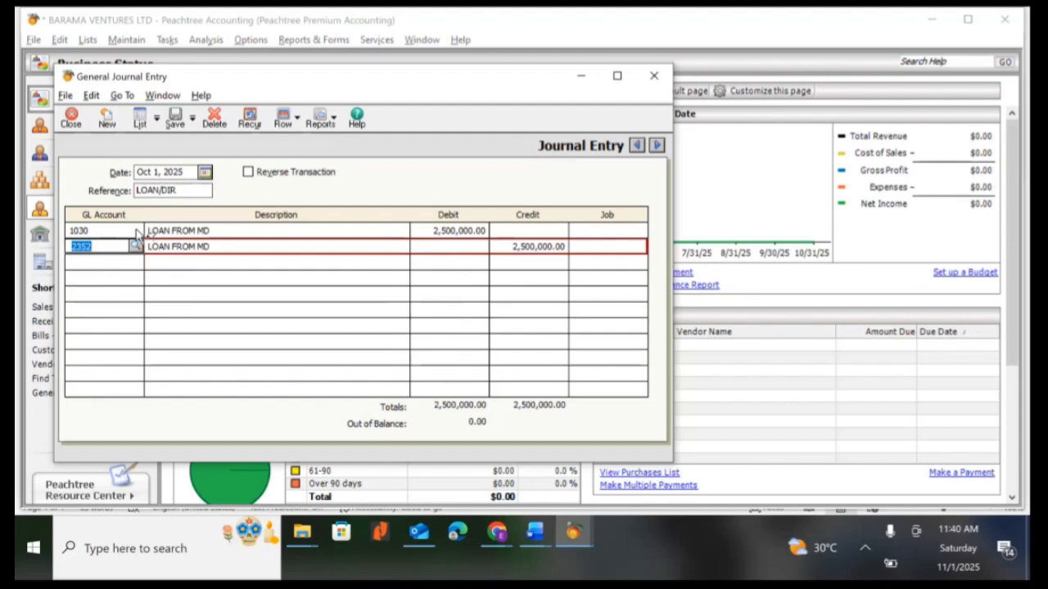
click(136, 247)
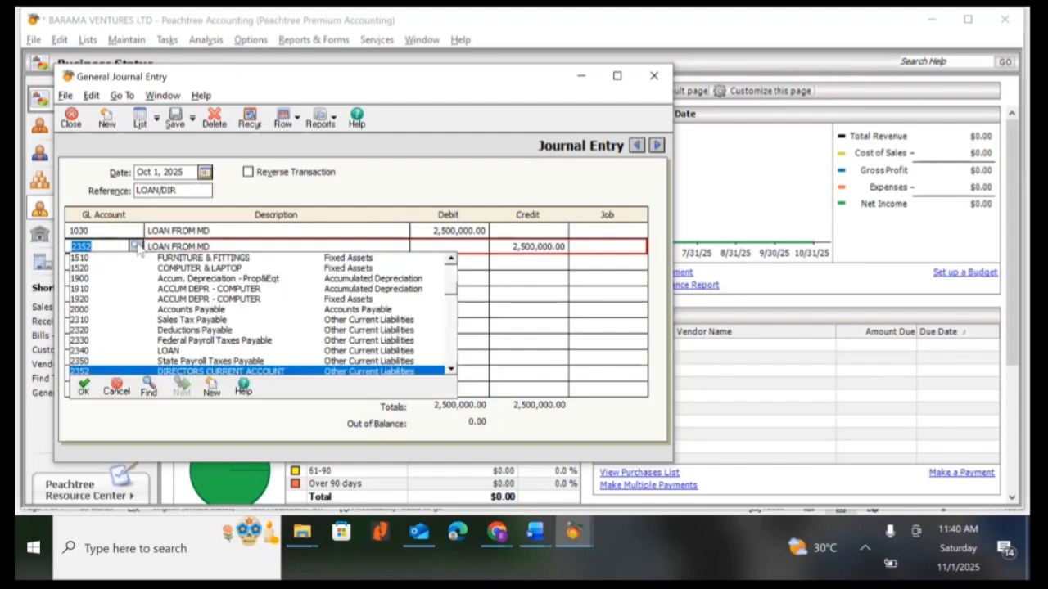
click(137, 247)
click(136, 231)
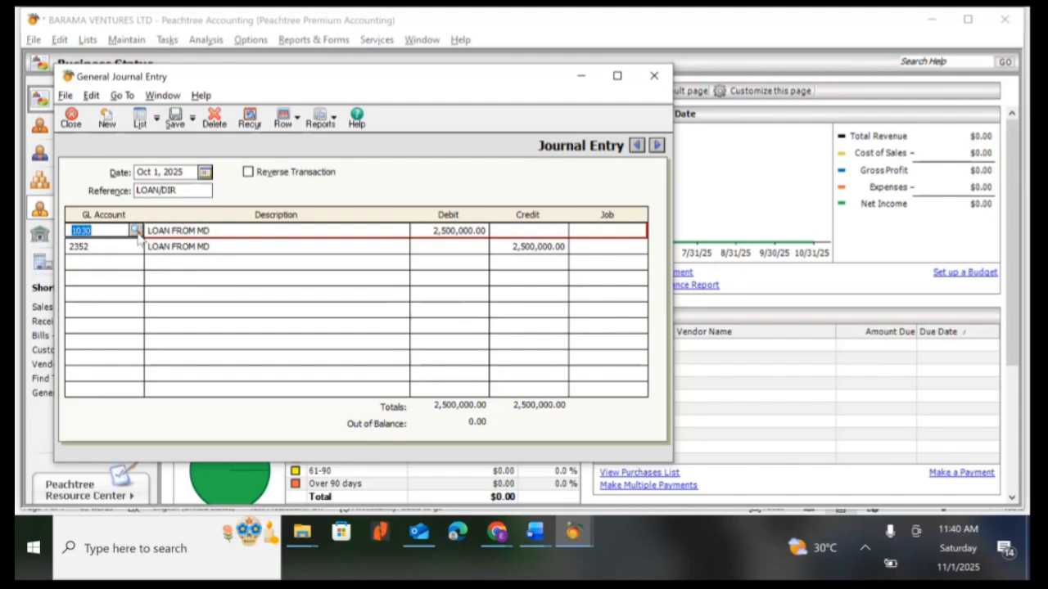
click(137, 233)
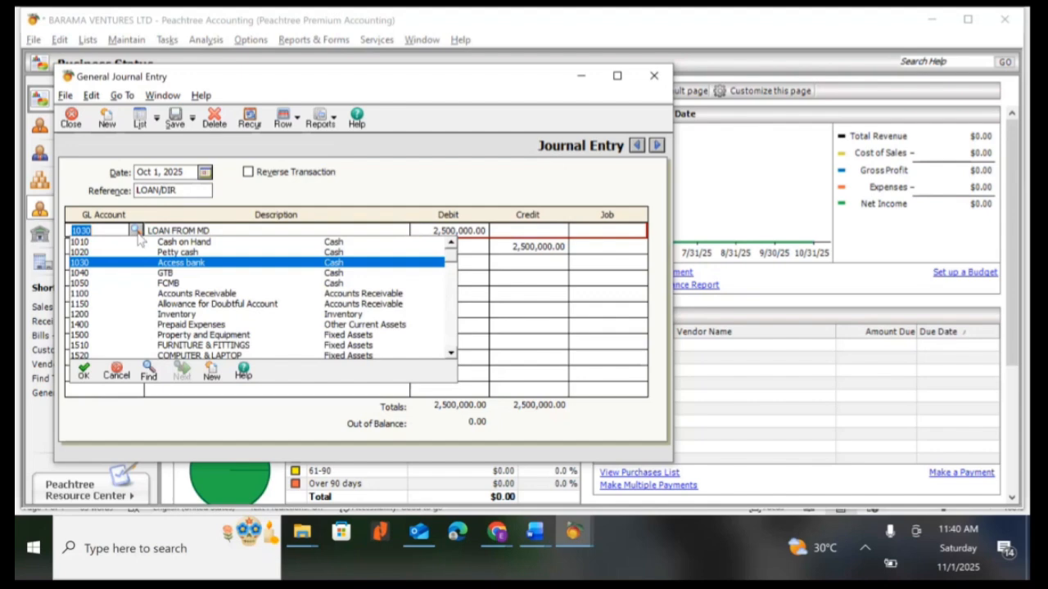
click(137, 233)
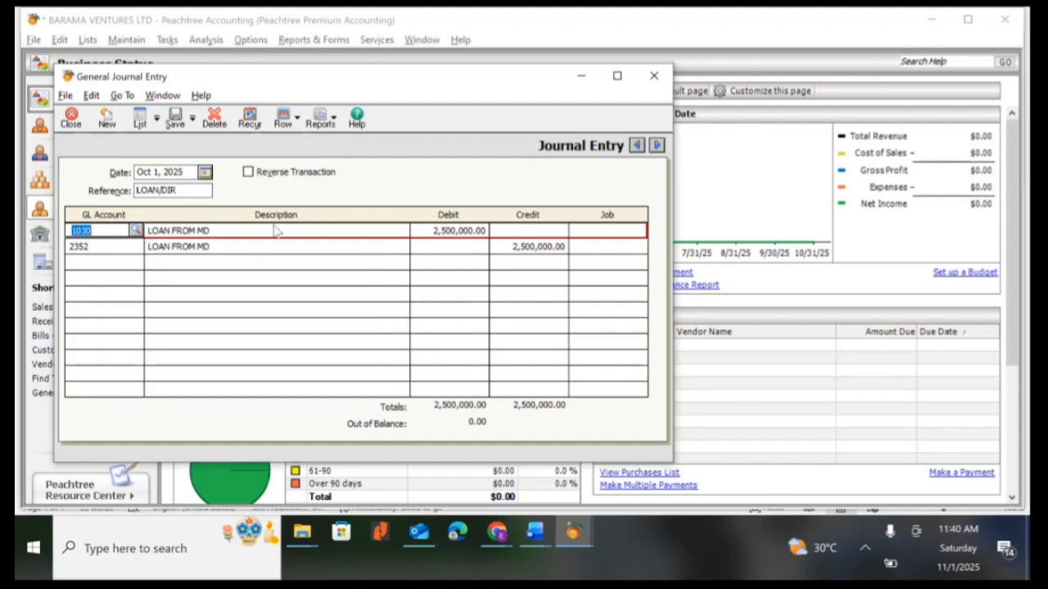
- Set the journal entry's date to Oct 29, 2025 and save the entry
click(205, 173)
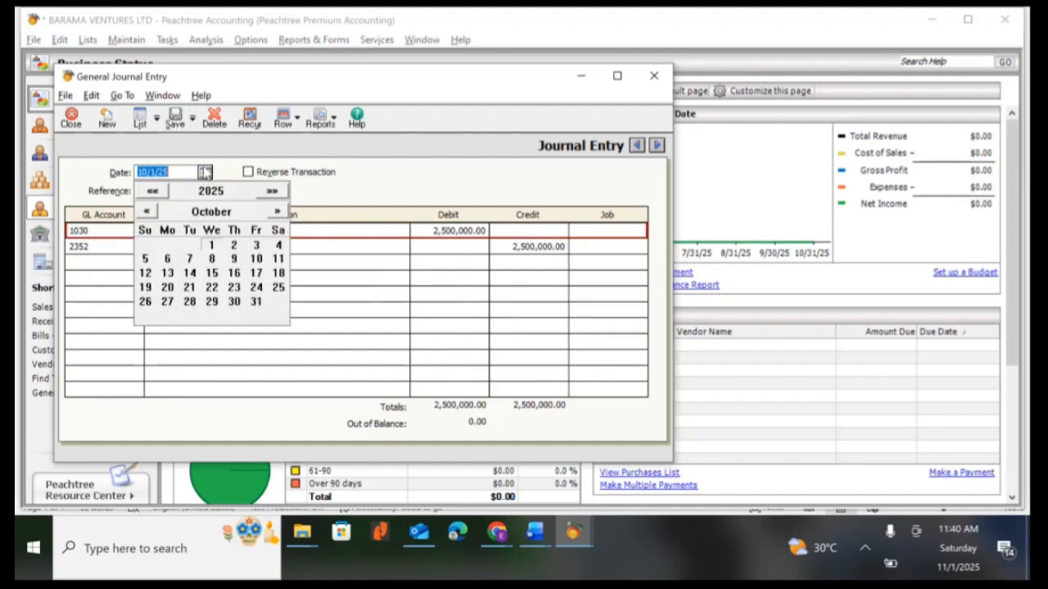
click(211, 301)
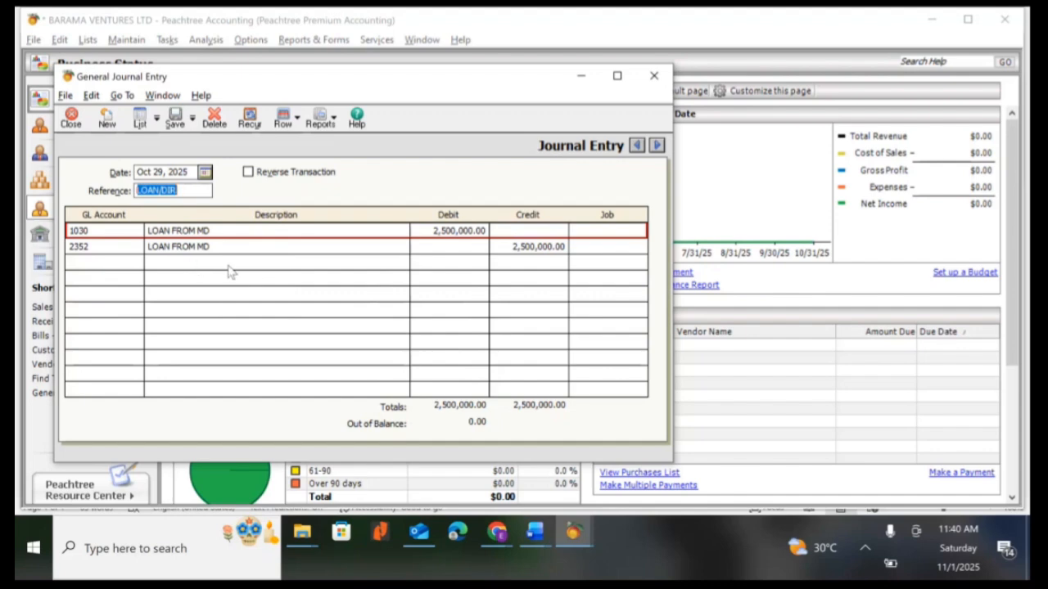
click(175, 122)
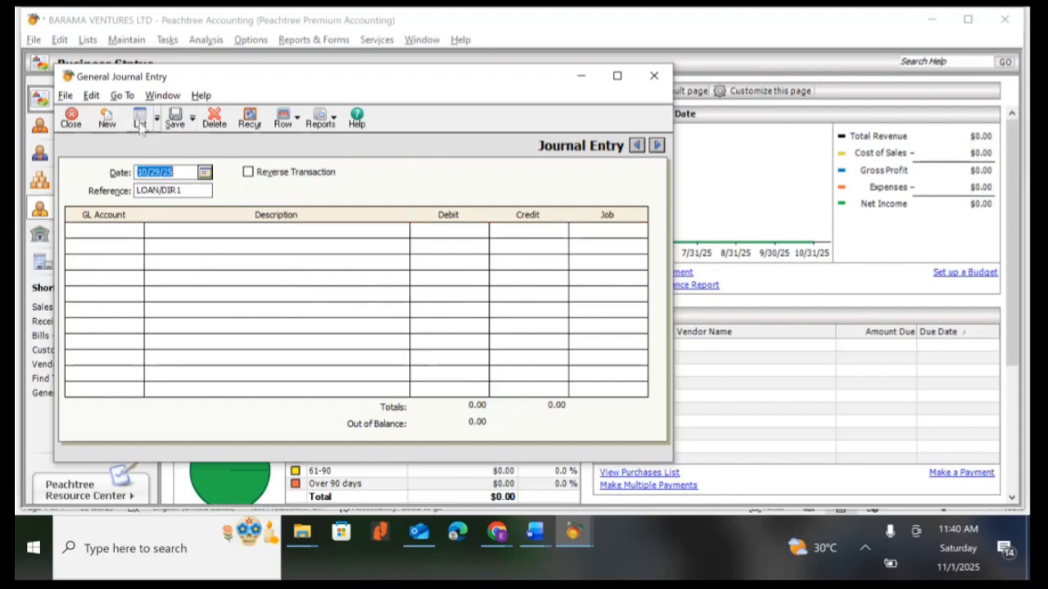
- Review the DIR/EXPS and LOAN/DIR entries in the General Journal List, and close the list and the journal entry window
click(141, 122)
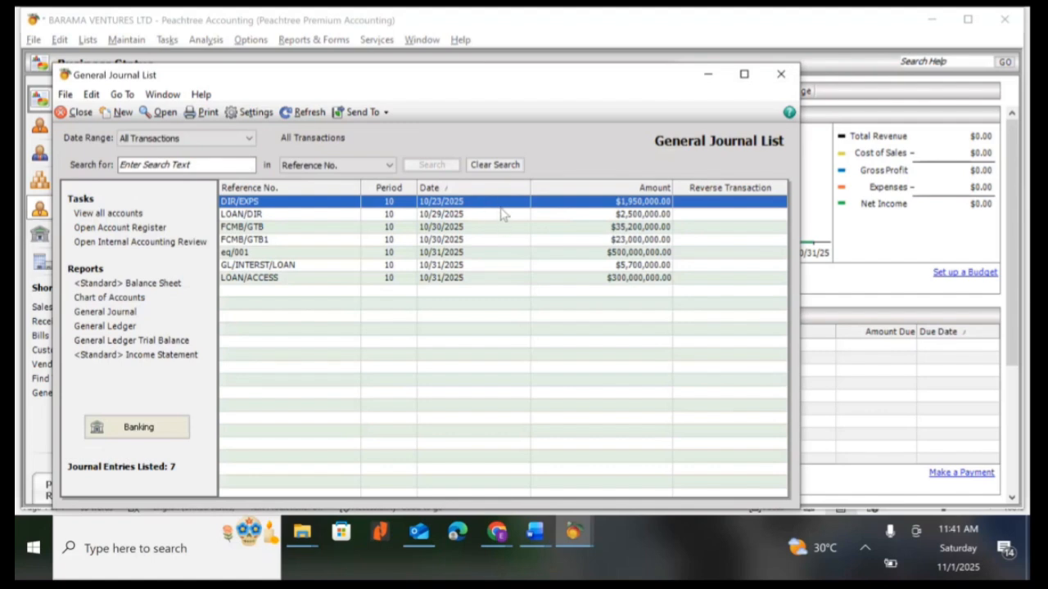
click(500, 213)
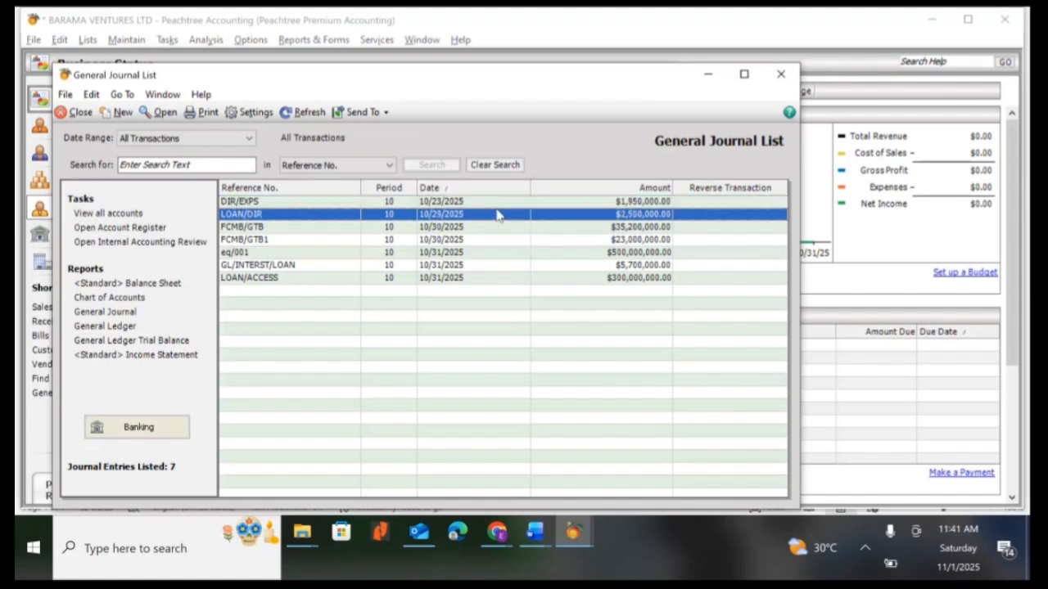
click(497, 206)
click(498, 216)
click(780, 74)
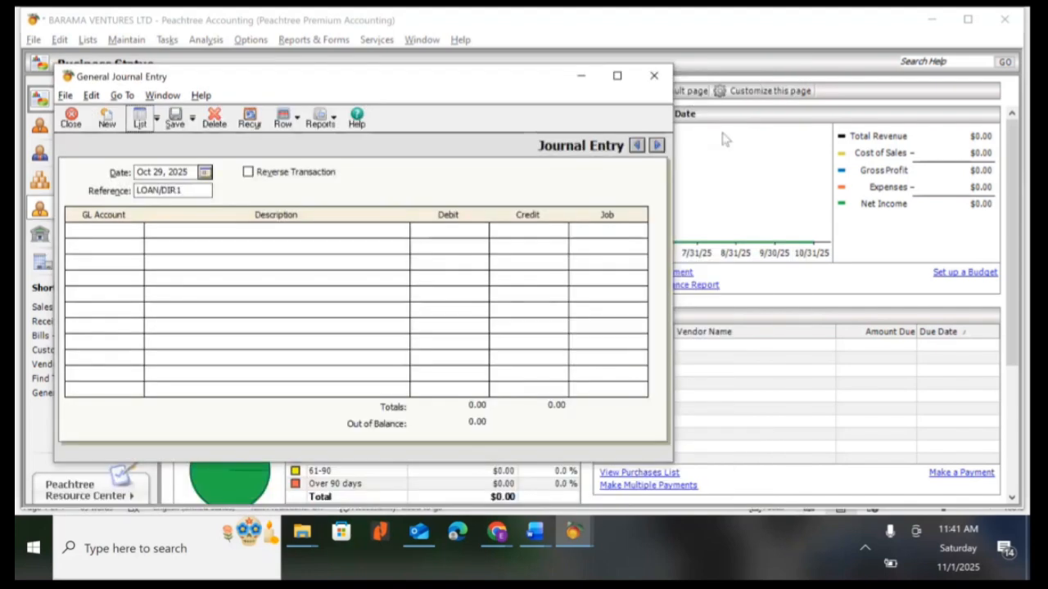
click(654, 76)
- Display the General Ledger Trial Balance report and examine the bank and director's account balances
click(303, 41)
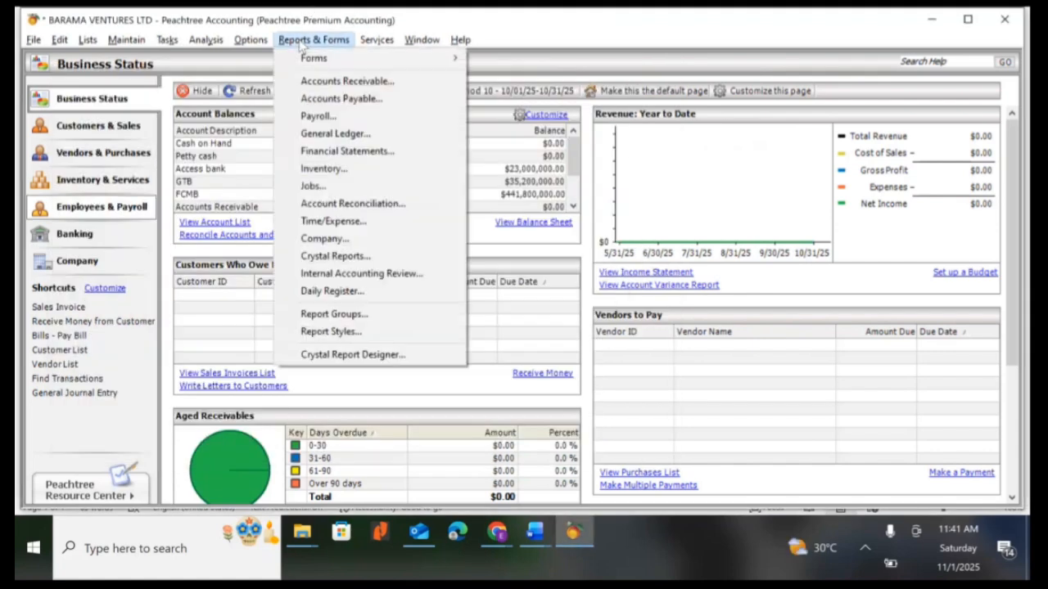
click(334, 135)
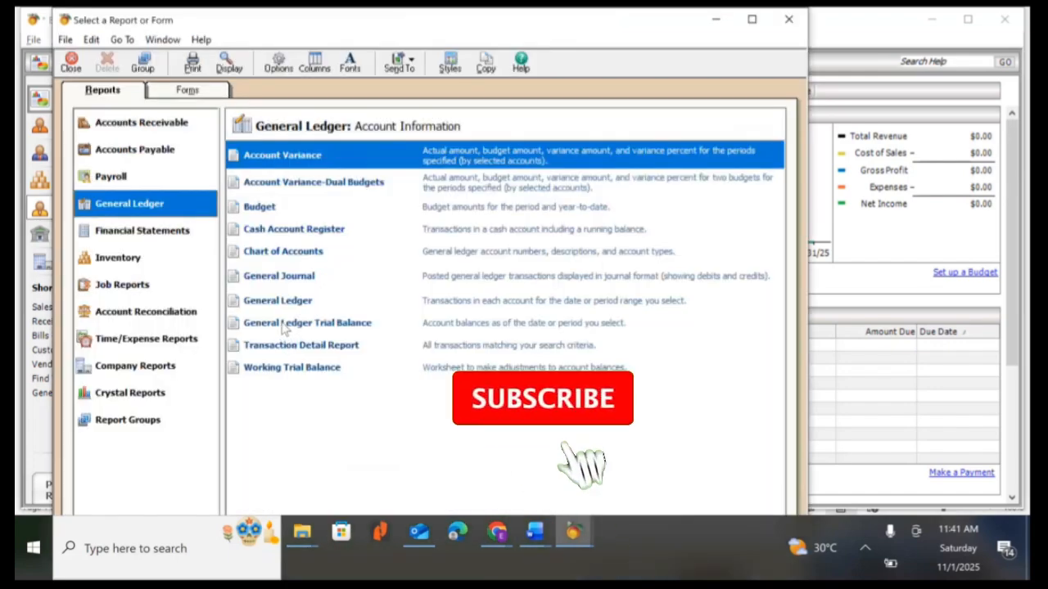
double_click(287, 324)
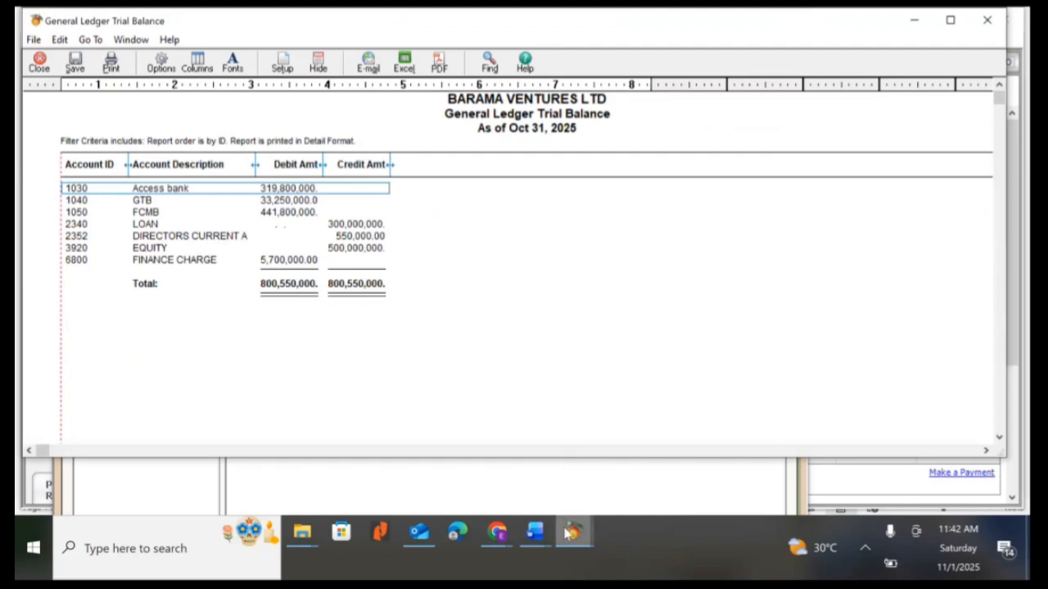
mouse_move(497, 533)
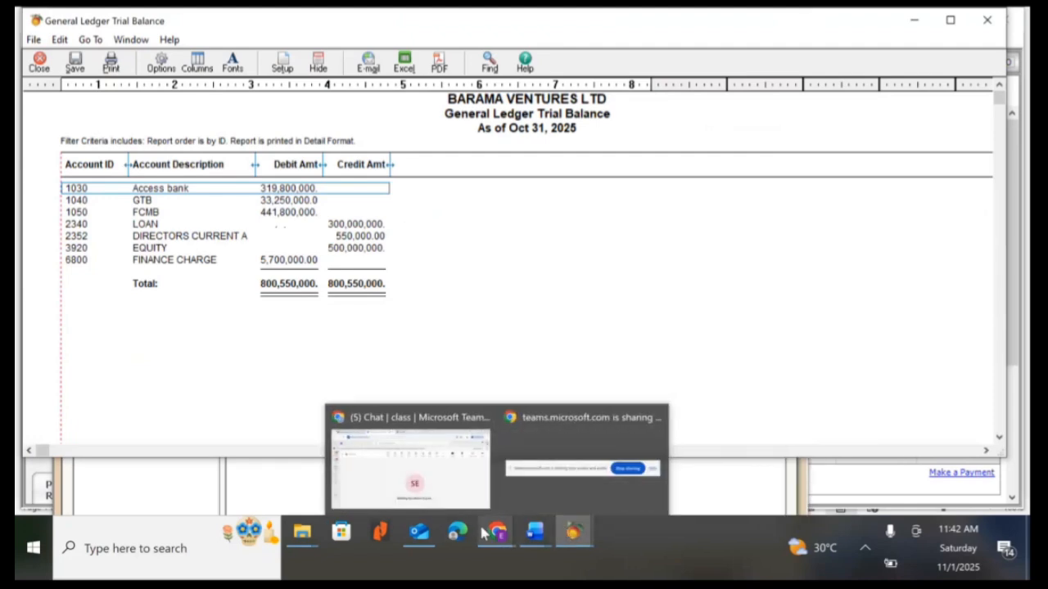